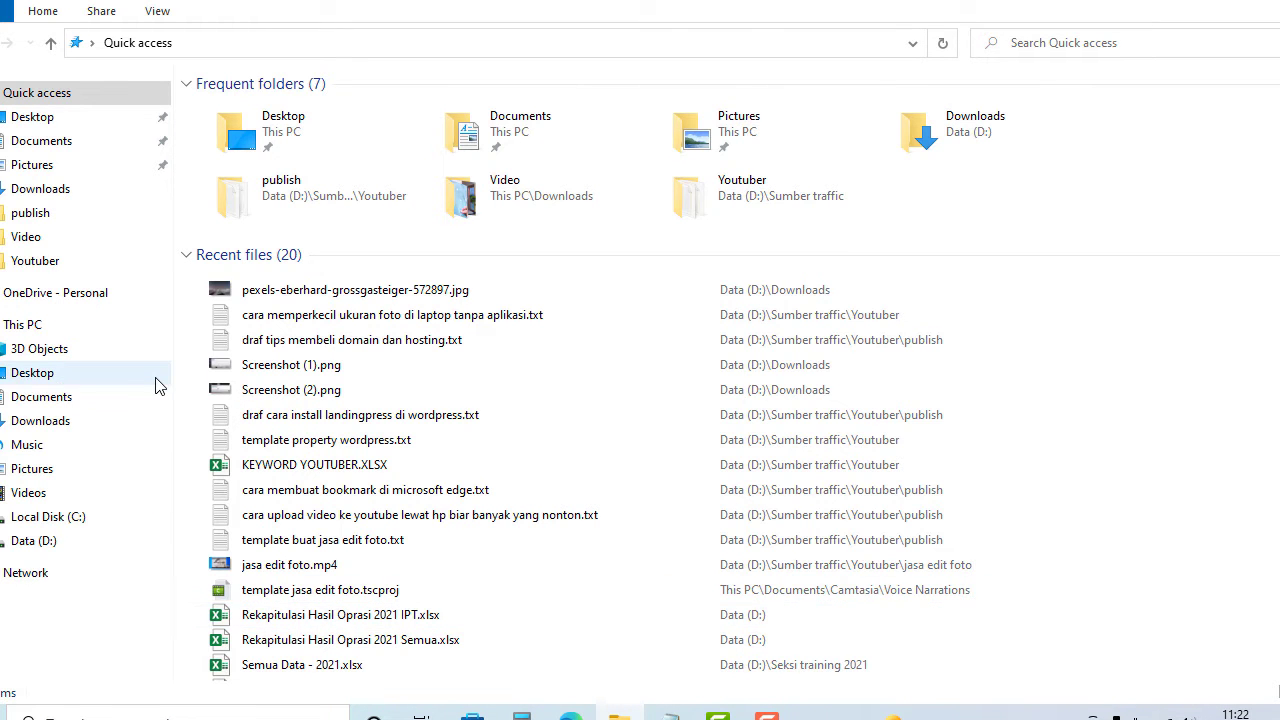
Open the Downloads folder on Data (D:) and check the file size of pexels-eberhard-grossgasteiger-572897.jpg.
{"action": "left_click", "coordinate": [94, 540]}
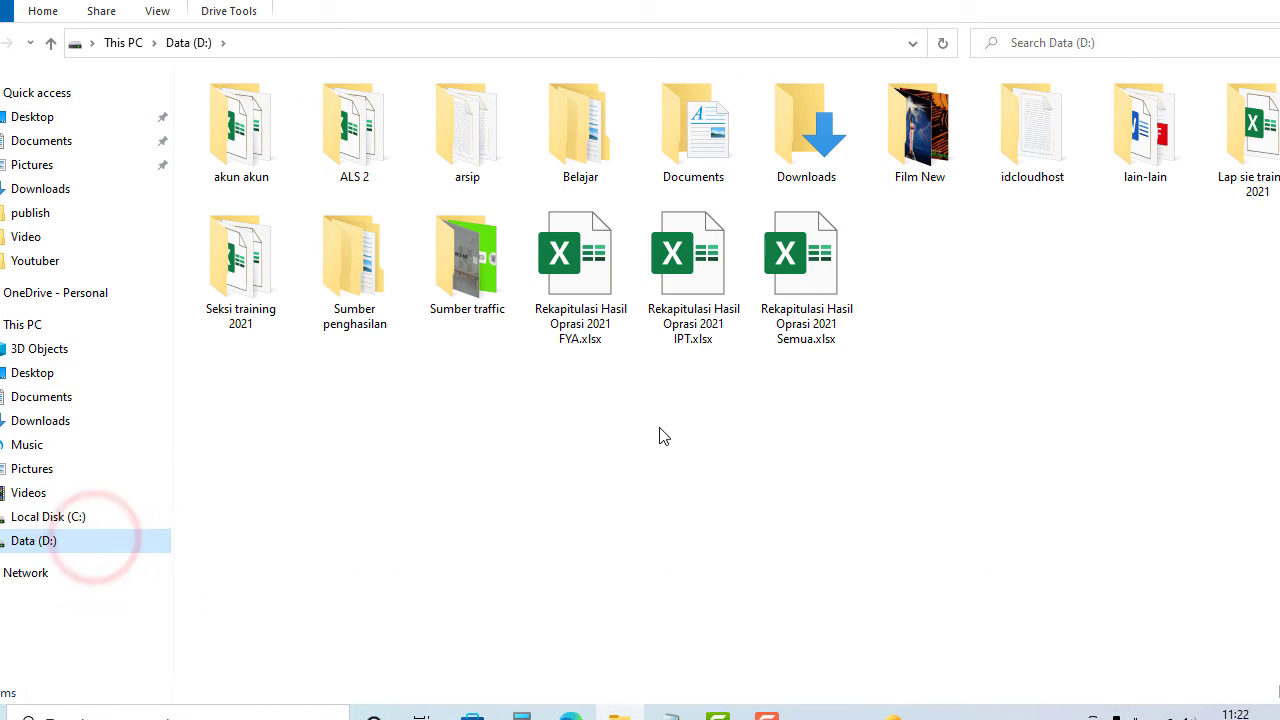
{"action": "double_click", "coordinate": [778, 162]}
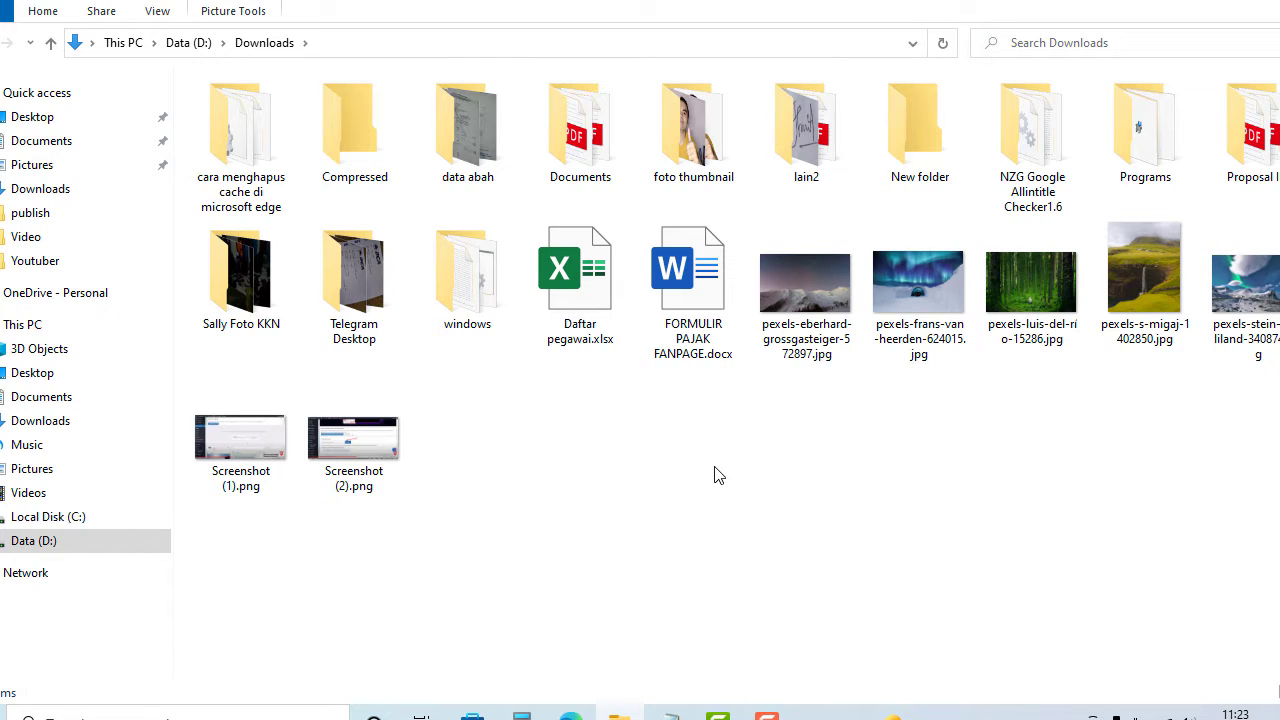
{"action": "left_click", "coordinate": [792, 298]}
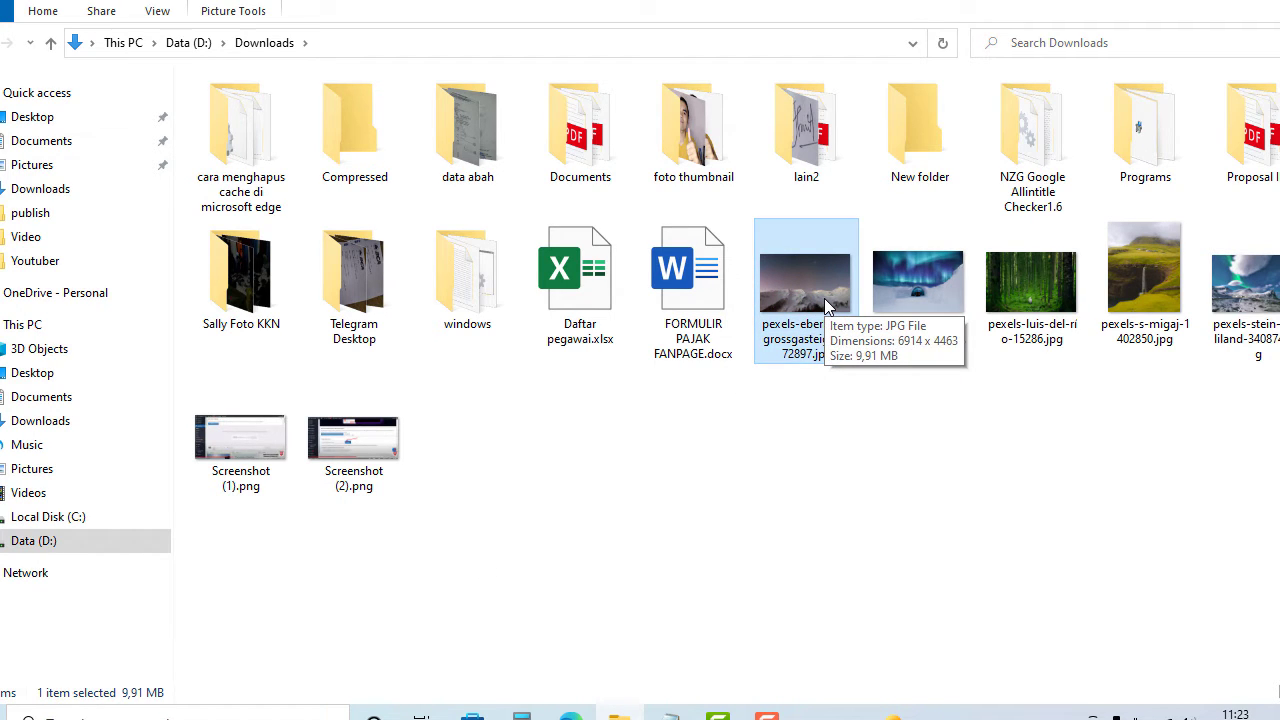
{"action": "left_click", "coordinate": [811, 507]}
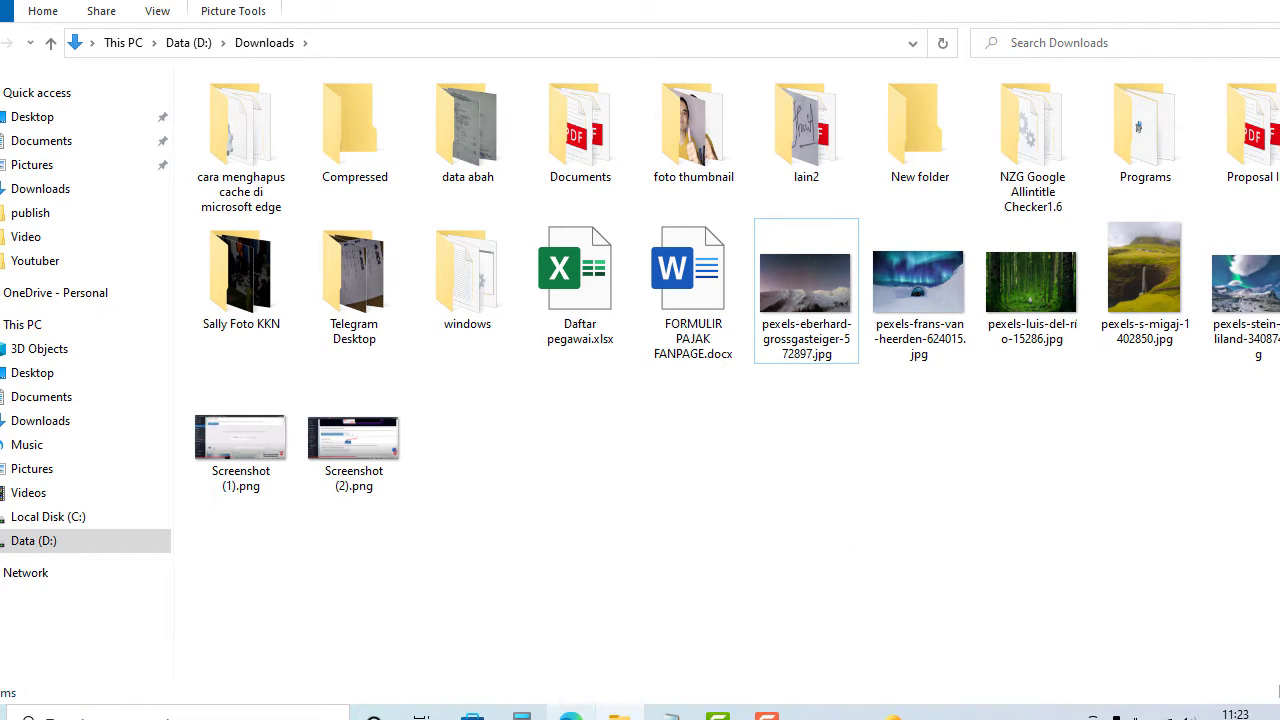
Switch to the Edge browser and search Google for "resize image".
{"action": "left_click", "coordinate": [570, 714]}
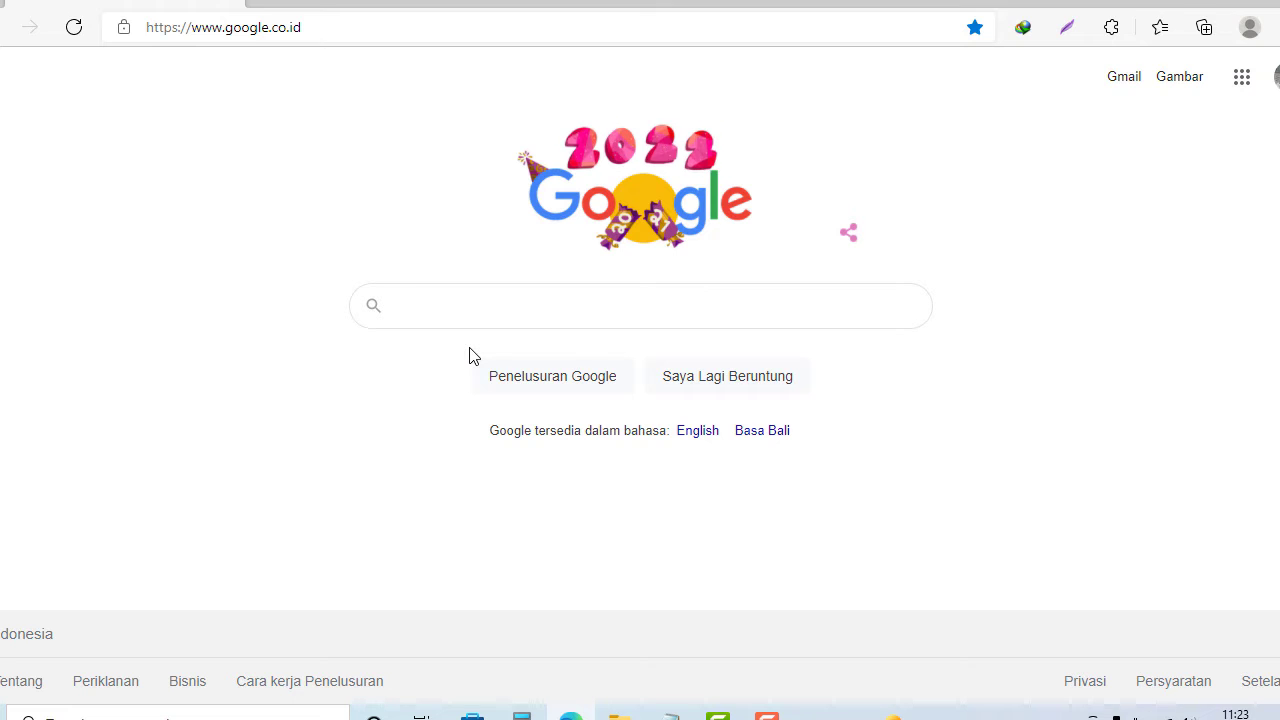
{"action": "type", "text": "re"}
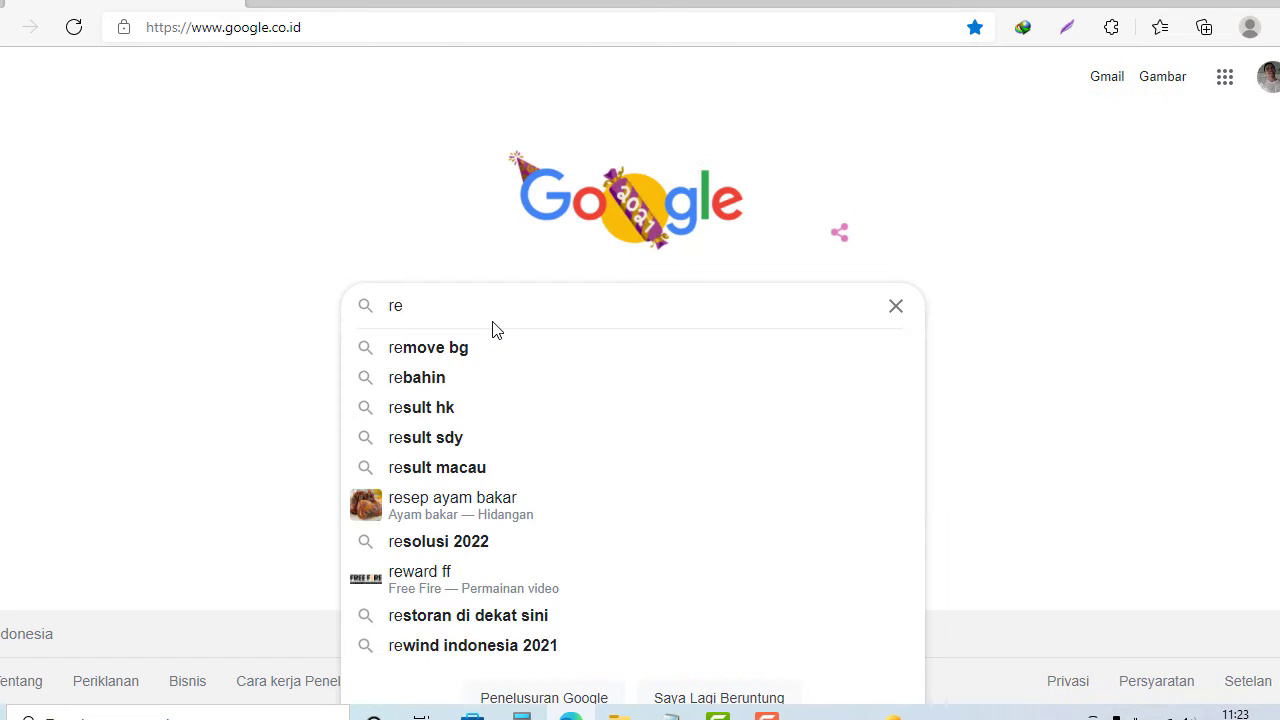
{"action": "type", "text": "size image"}
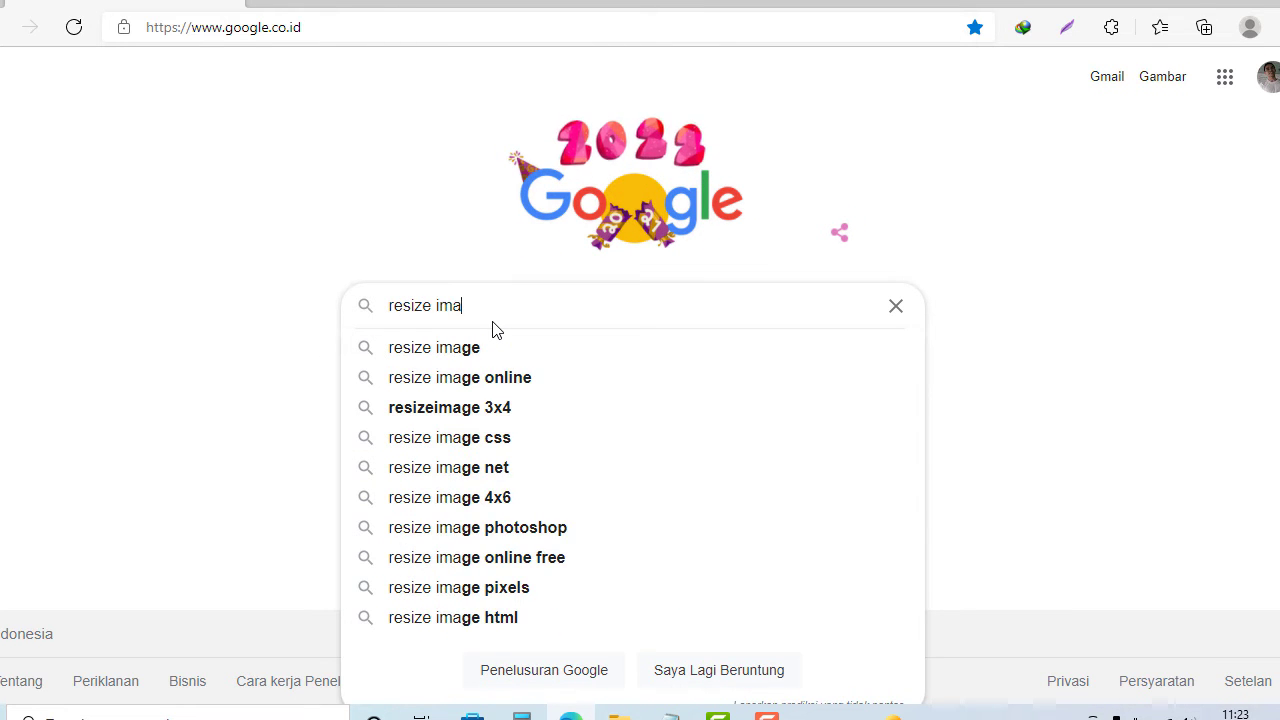
{"action": "key", "text": "Return"}
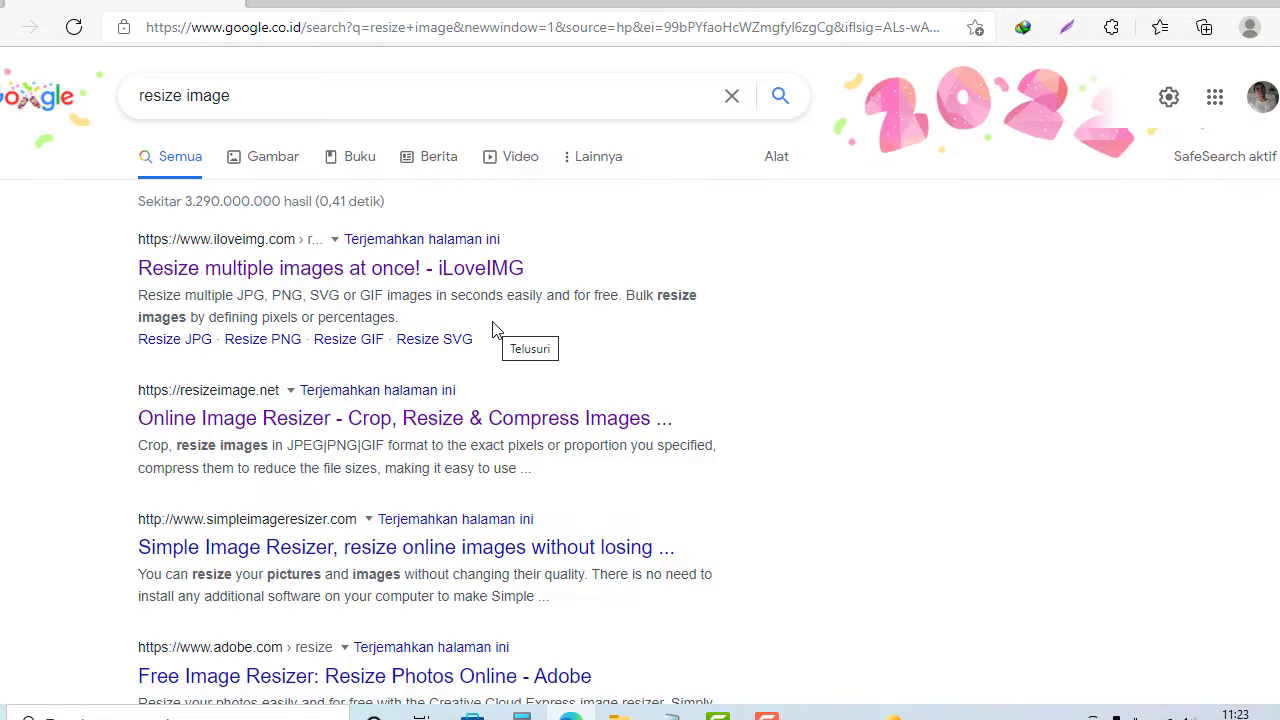
Look through the search results and open the PicResize site in a separate browser tab.
{"action": "scroll", "coordinate": [493, 325], "scroll_direction": "down", "scroll_amount": 2}
{"action": "scroll", "coordinate": [493, 325], "scroll_direction": "up", "scroll_amount": 1}
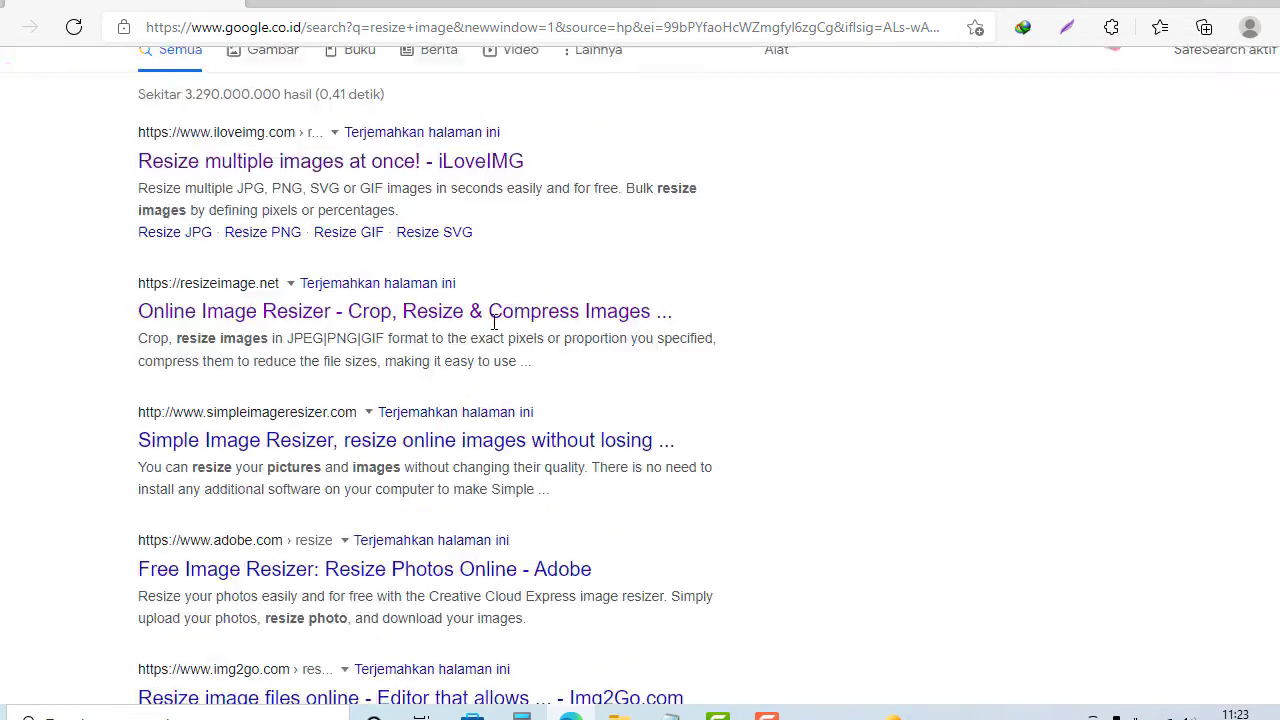
{"action": "scroll", "coordinate": [491, 334], "scroll_direction": "down", "scroll_amount": 5}
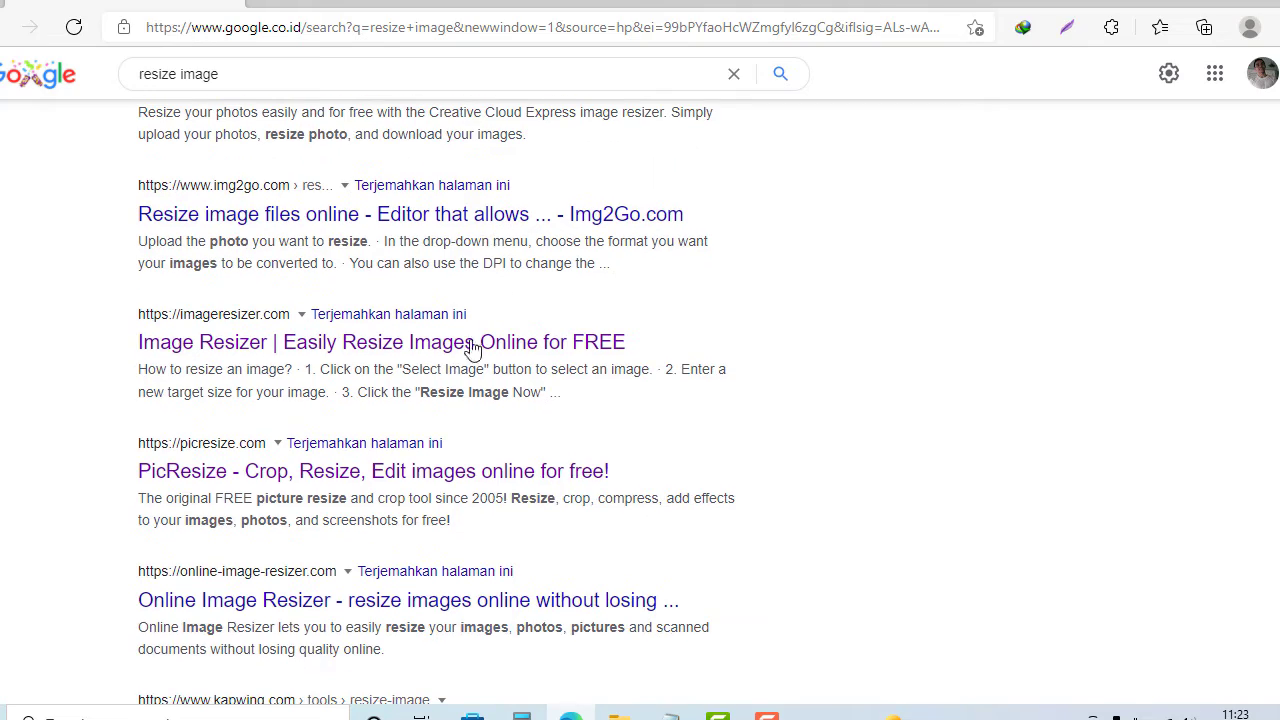
{"action": "left_click", "coordinate": [321, 470]}
{"action": "key", "text": "alt+Left"}
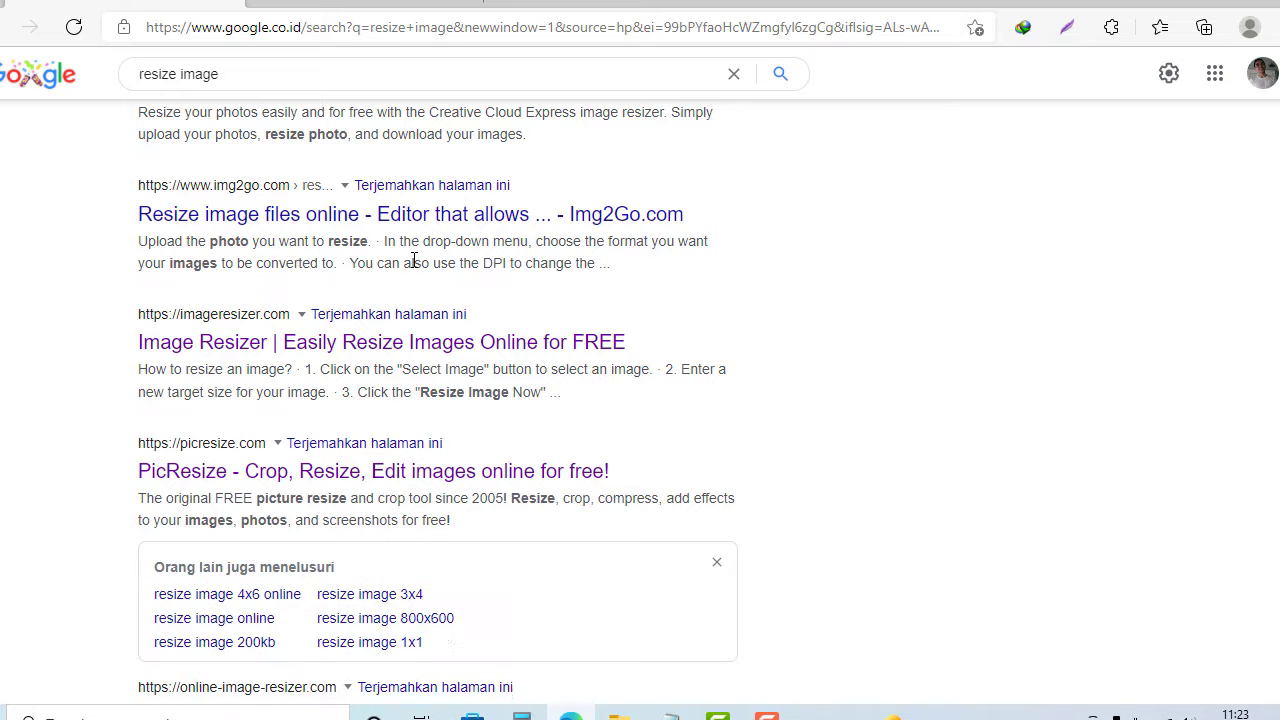
{"action": "scroll", "coordinate": [449, 257], "scroll_direction": "up", "scroll_amount": 6}
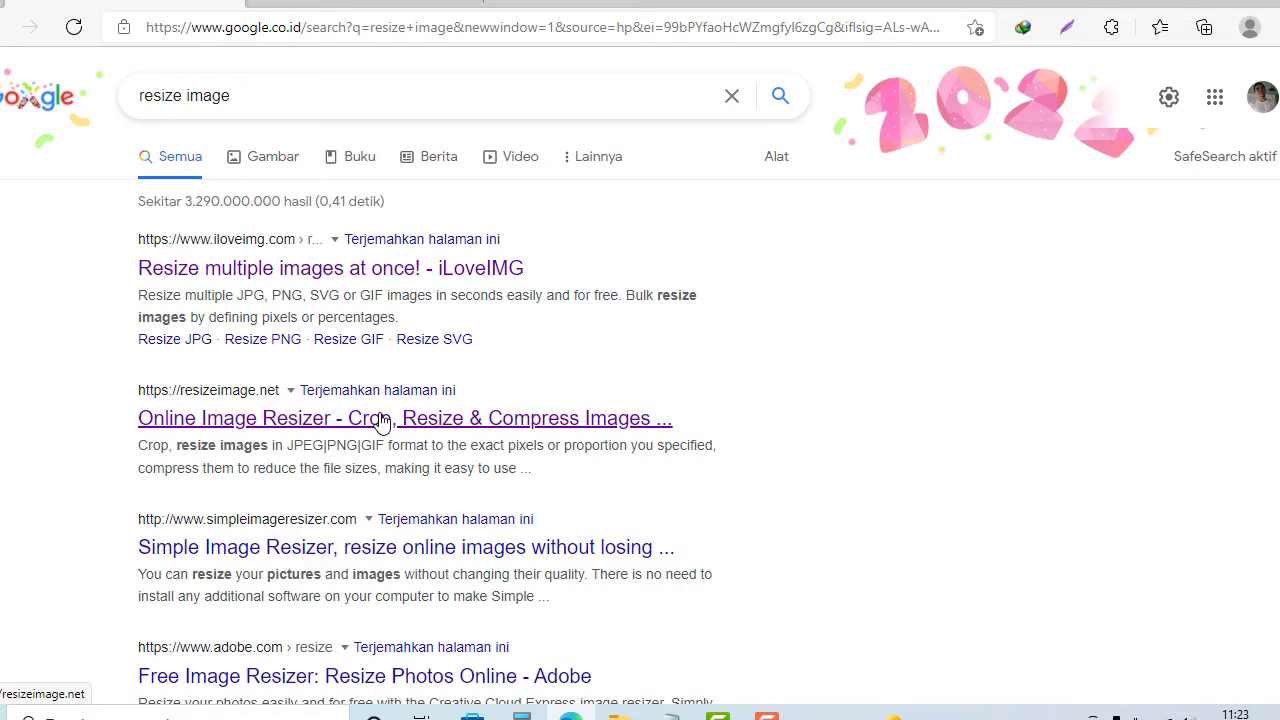
{"action": "scroll", "coordinate": [380, 423], "scroll_direction": "down", "scroll_amount": 2}
{"action": "scroll", "coordinate": [380, 423], "scroll_direction": "up", "scroll_amount": 2}
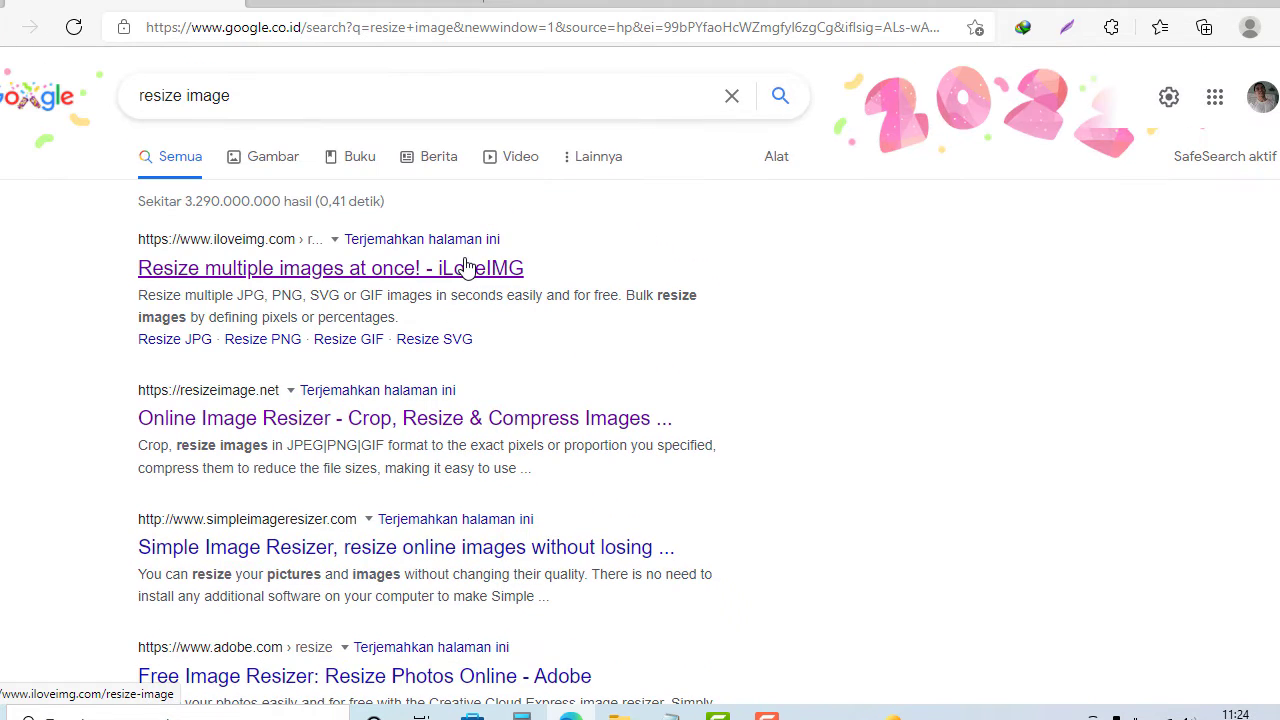
{"action": "left_click", "coordinate": [363, 6]}
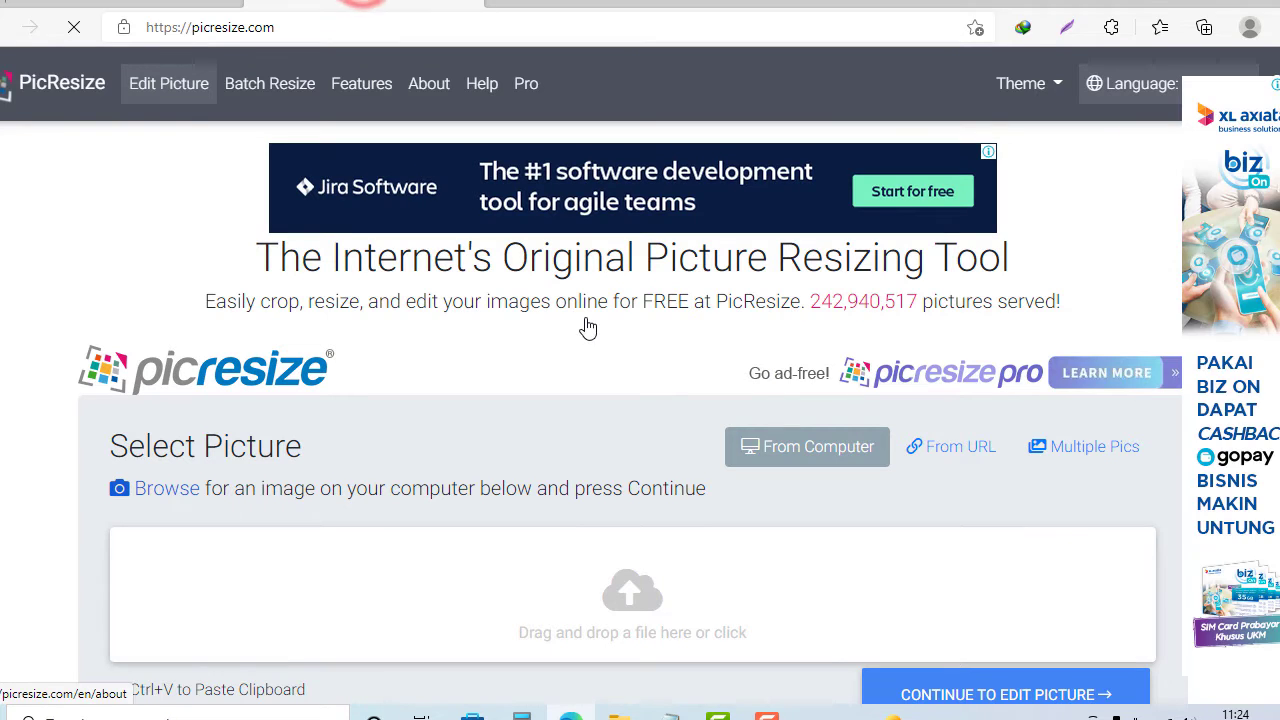
Upload pexels-eberhard-grossgasteiger-572897.jpg from the Downloads folder on Data (D:) and continue to editing the picture.
{"action": "scroll", "coordinate": [585, 317], "scroll_direction": "down", "scroll_amount": 2}
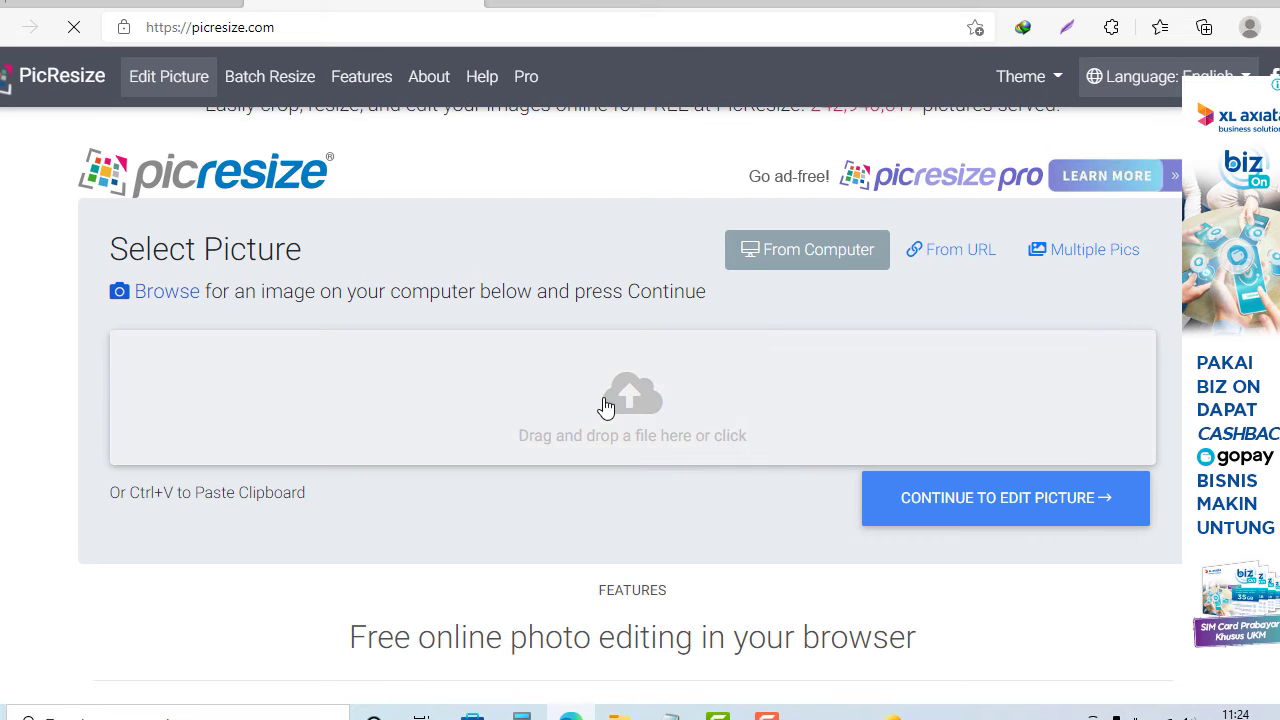
{"action": "left_click", "coordinate": [601, 398]}
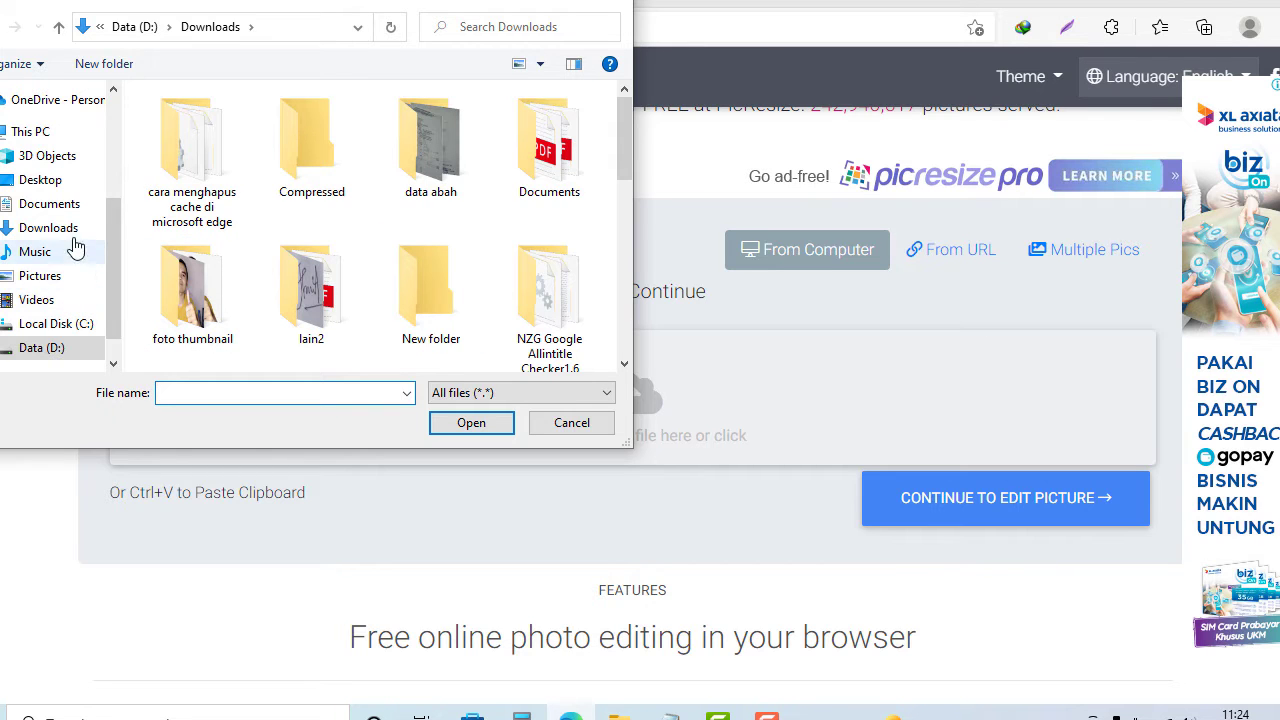
{"action": "scroll", "coordinate": [80, 248], "scroll_direction": "down", "scroll_amount": 1}
{"action": "left_click", "coordinate": [72, 318]}
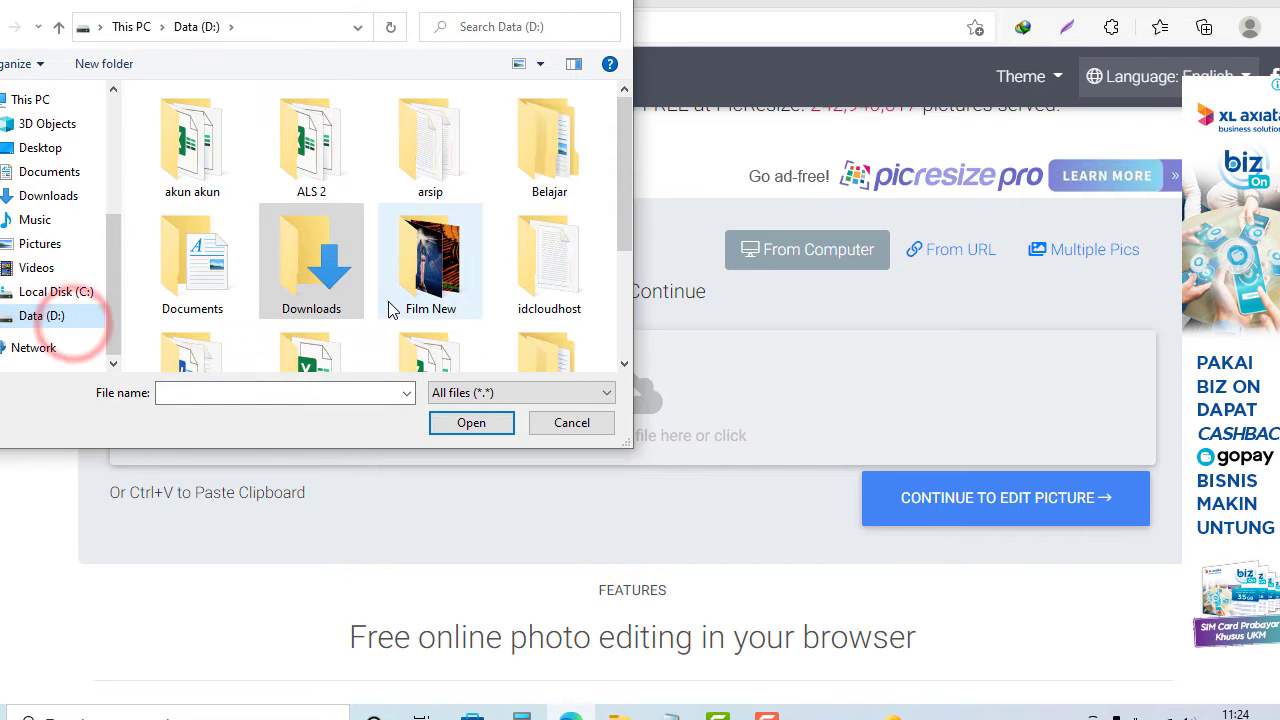
{"action": "left_click", "coordinate": [352, 287]}
{"action": "left_click", "coordinate": [351, 285]}
{"action": "scroll", "coordinate": [508, 270], "scroll_direction": "down", "scroll_amount": 1}
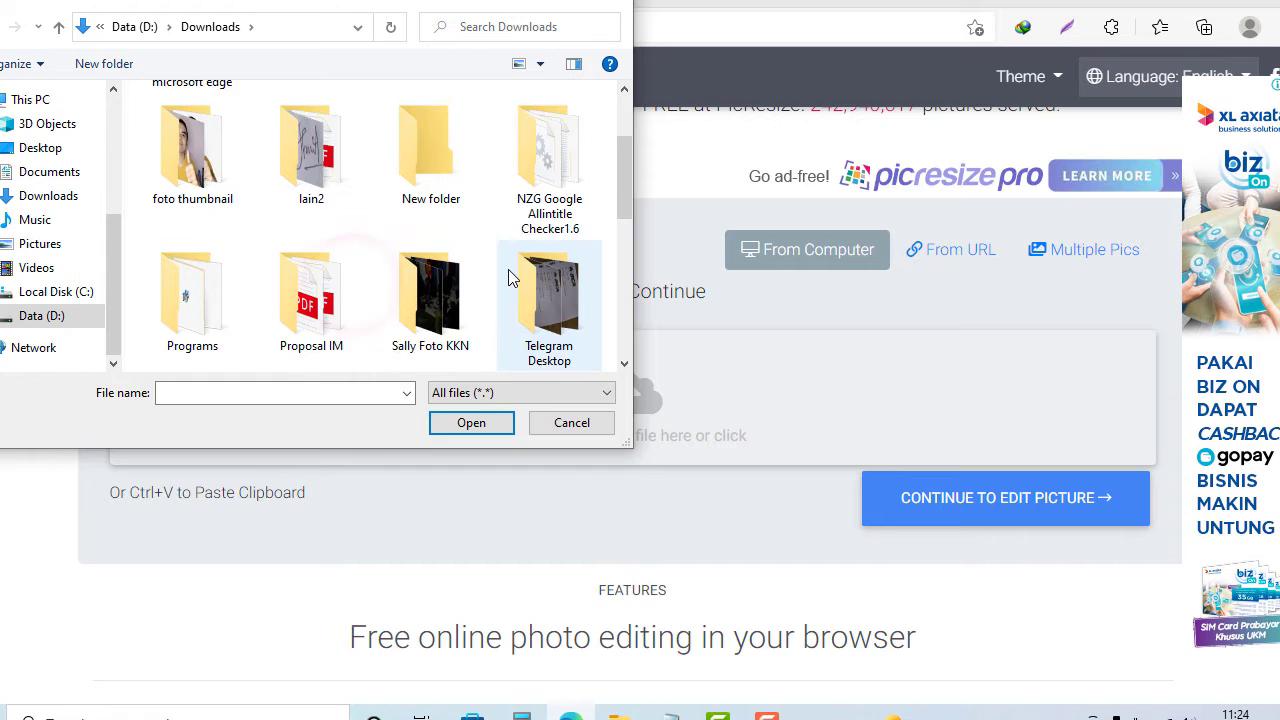
{"action": "scroll", "coordinate": [508, 270], "scroll_direction": "down", "scroll_amount": 3}
{"action": "left_click", "coordinate": [535, 152]}
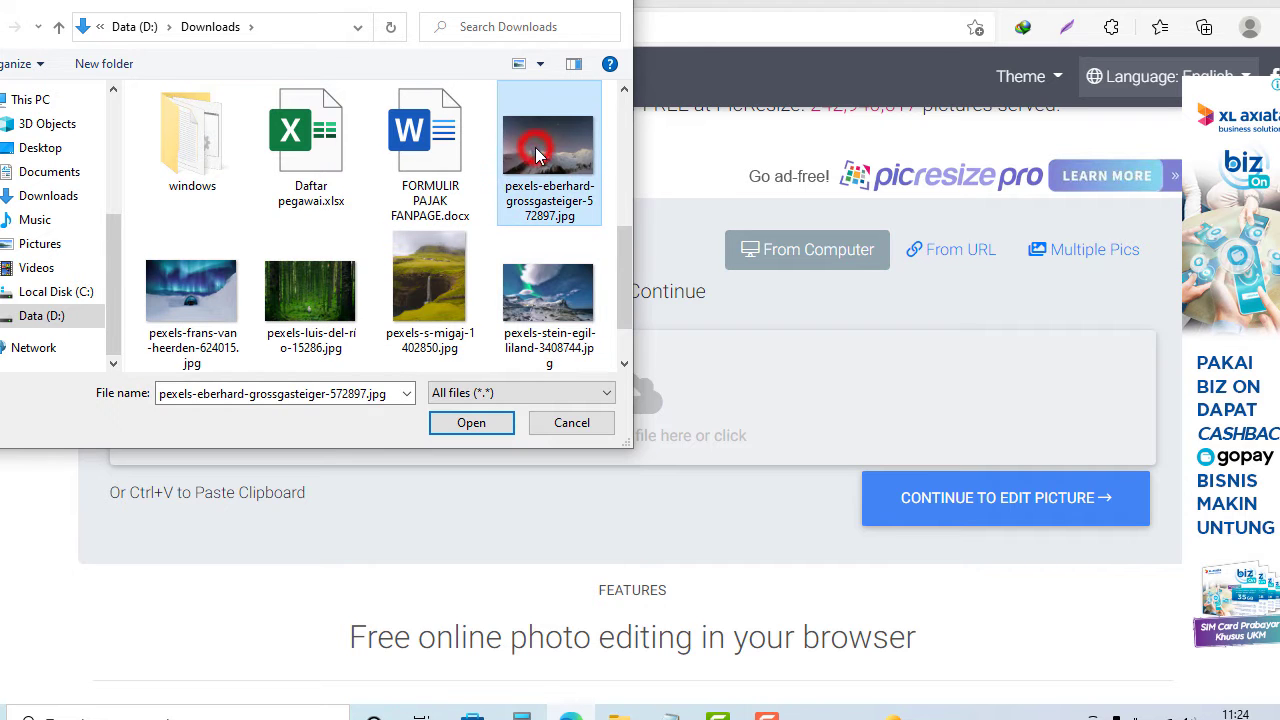
{"action": "left_click", "coordinate": [500, 423]}
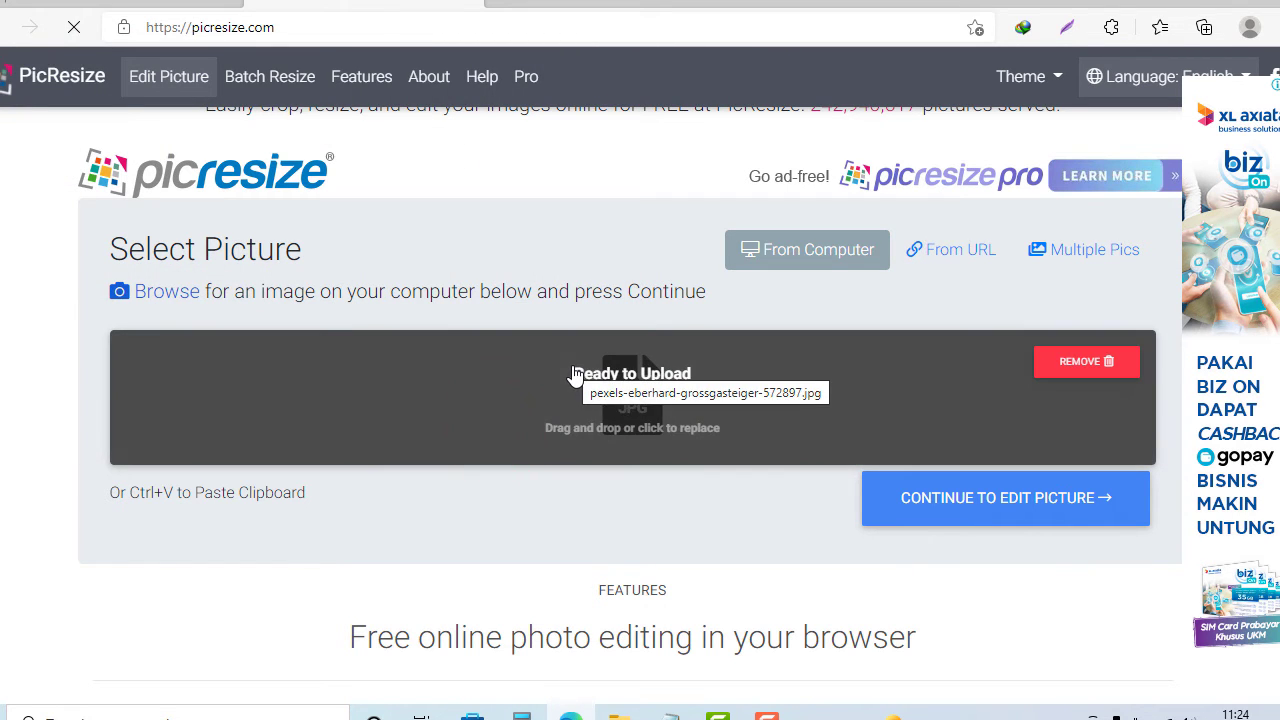
{"action": "left_click", "coordinate": [988, 500]}
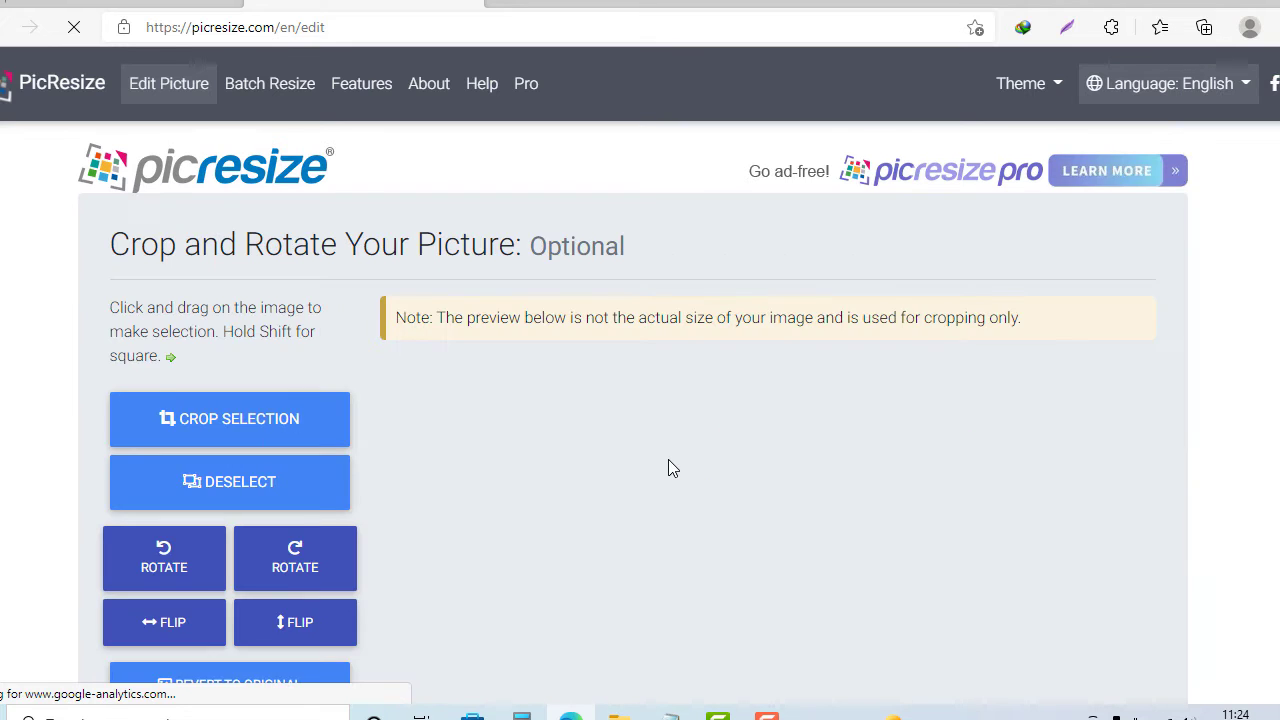
Try rotating the picture a quarter turn counterclockwise and rotate it back clockwise.
{"action": "scroll", "coordinate": [668, 469], "scroll_direction": "down", "scroll_amount": 3}
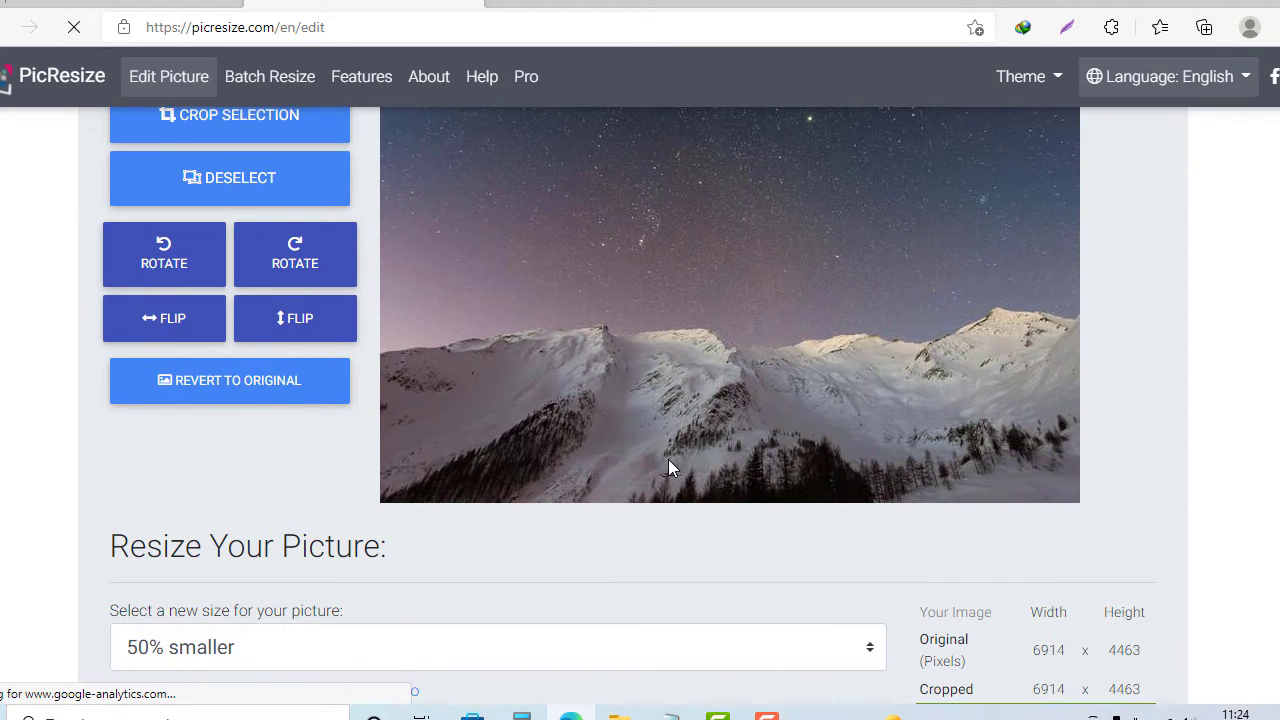
{"action": "scroll", "coordinate": [670, 469], "scroll_direction": "down", "scroll_amount": 3}
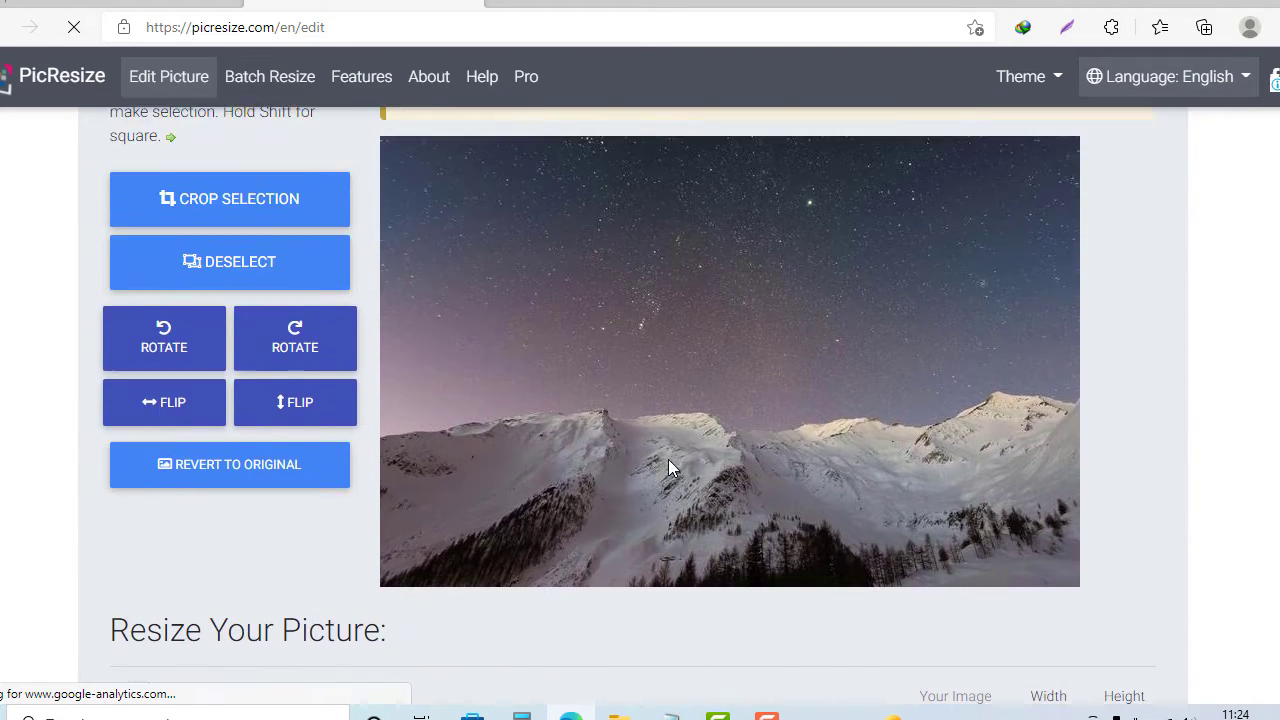
{"action": "left_click", "coordinate": [158, 358]}
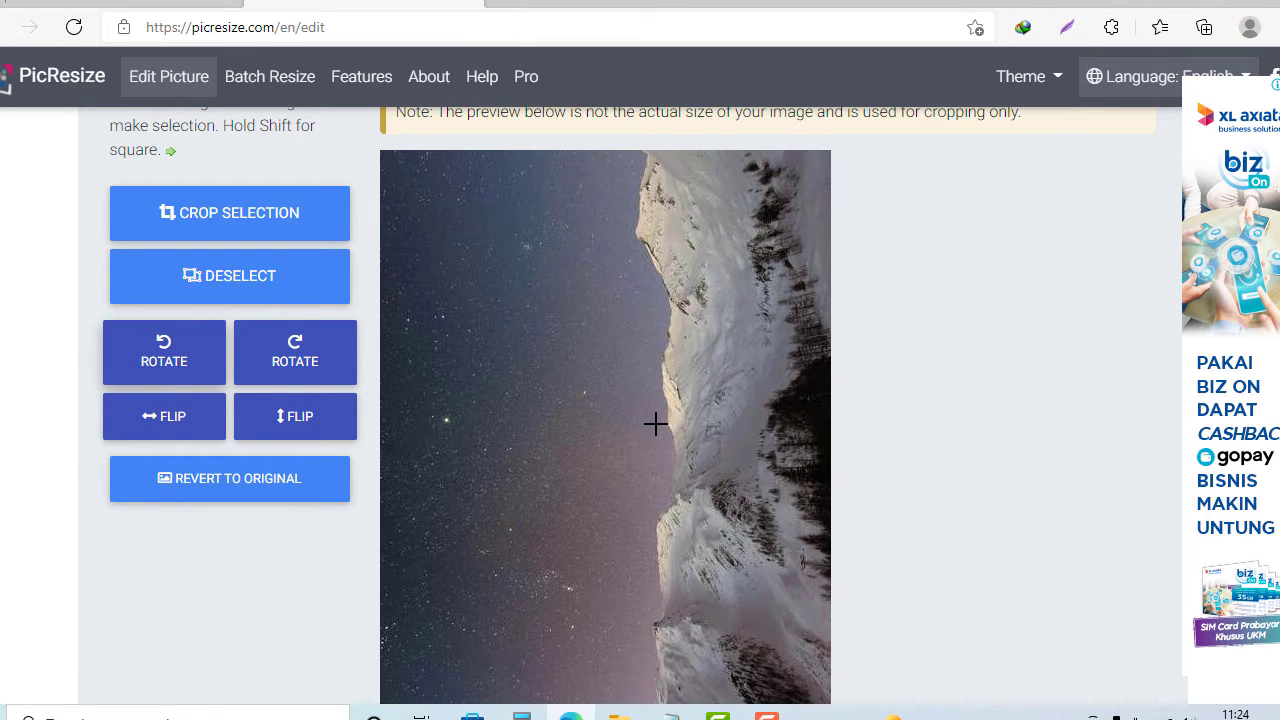
{"action": "left_click", "coordinate": [323, 352]}
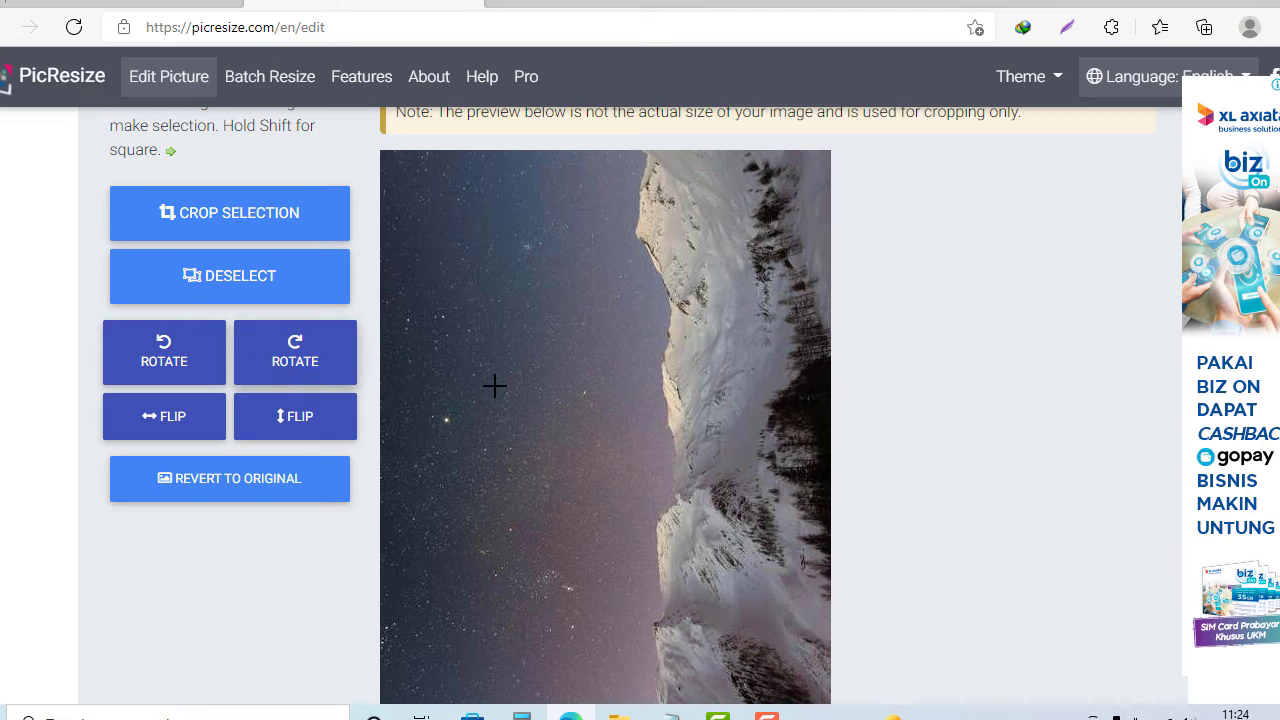
Set the new picture size to 75% smaller.
{"action": "scroll", "coordinate": [494, 385], "scroll_direction": "down", "scroll_amount": 5}
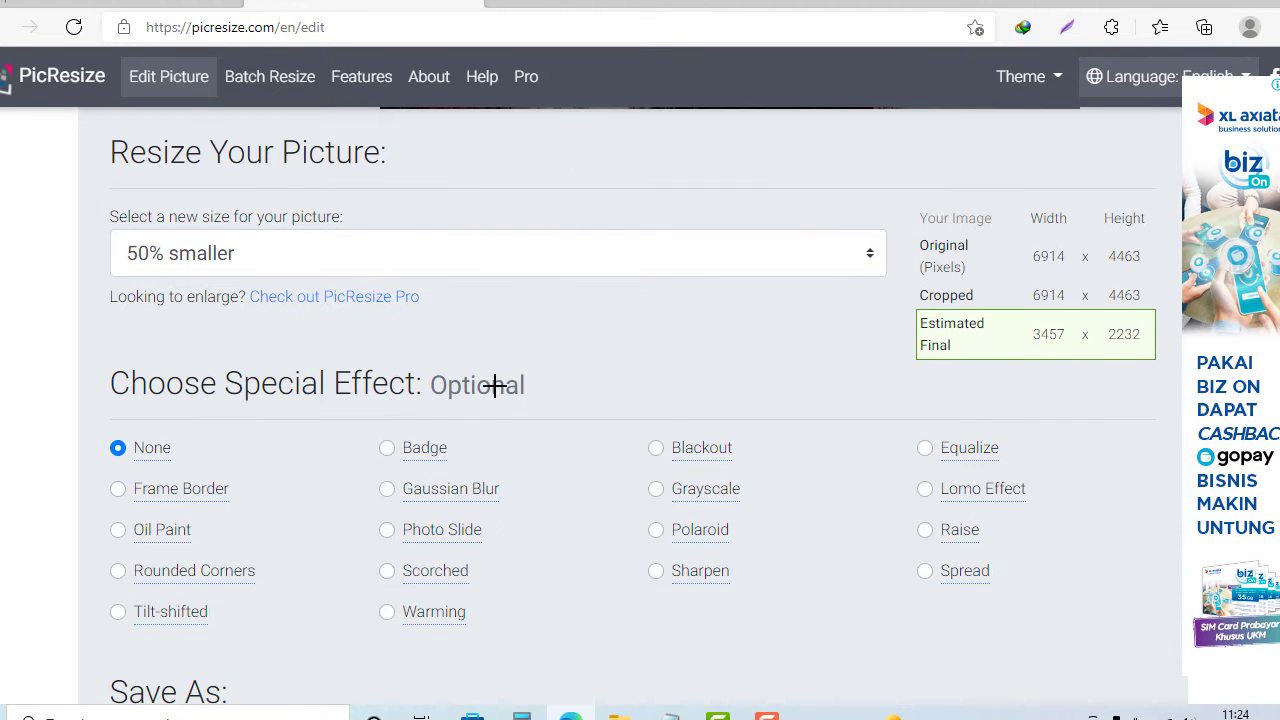
{"action": "left_click", "coordinate": [580, 252]}
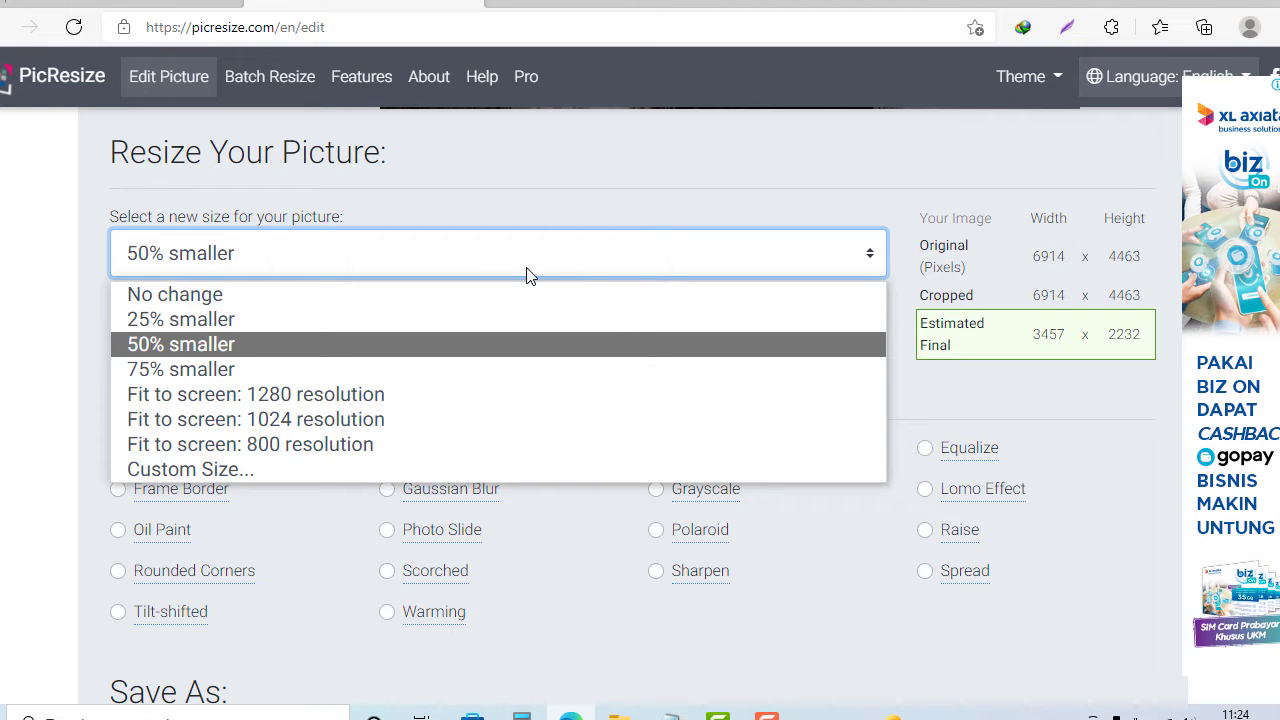
{"action": "left_click", "coordinate": [340, 369]}
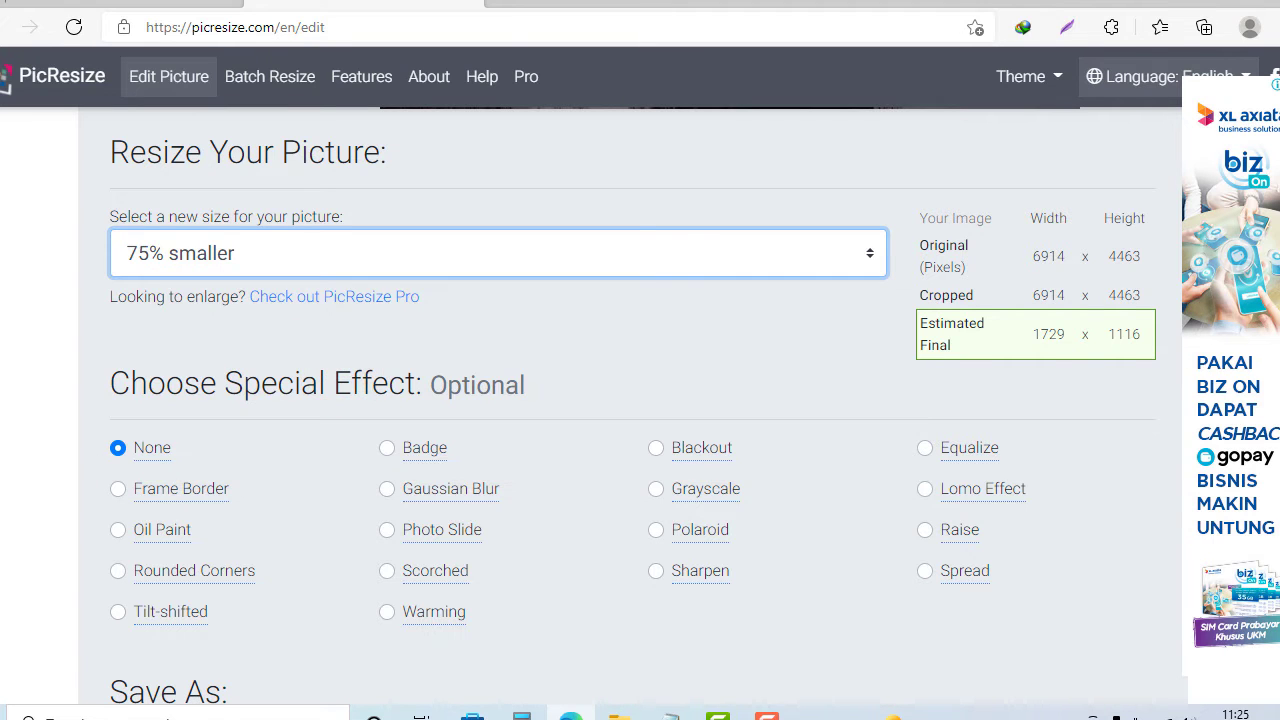
Choose JPG as the image file format and run the resize.
{"action": "scroll", "coordinate": [167, 260], "scroll_direction": "down", "scroll_amount": 2}
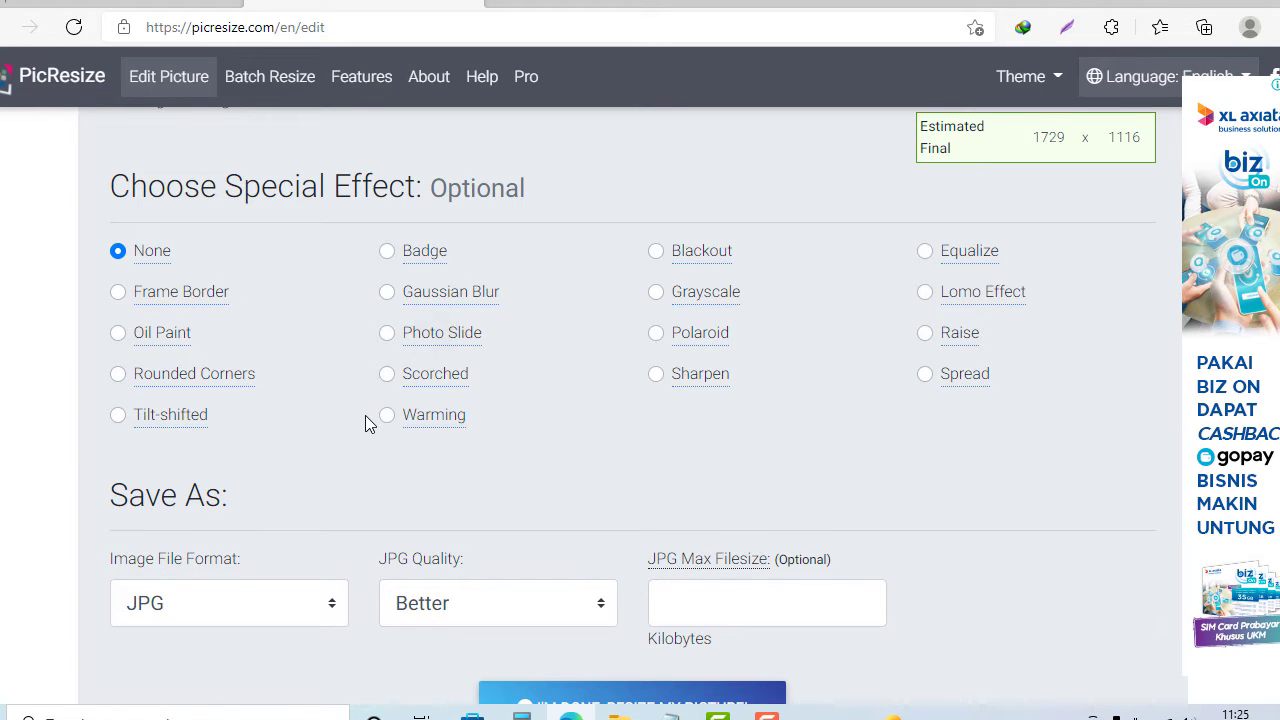
{"action": "scroll", "coordinate": [80, 440], "scroll_direction": "down", "scroll_amount": 2}
{"action": "left_click", "coordinate": [228, 407]}
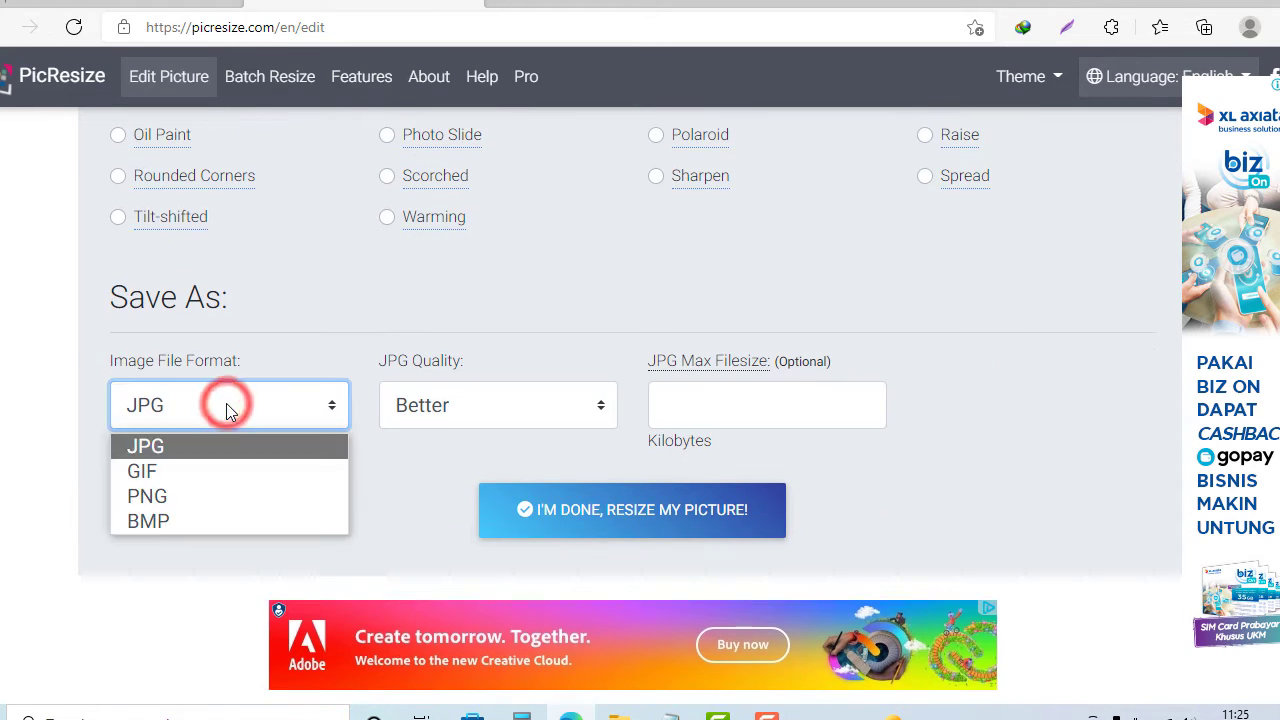
{"action": "left_click", "coordinate": [212, 453]}
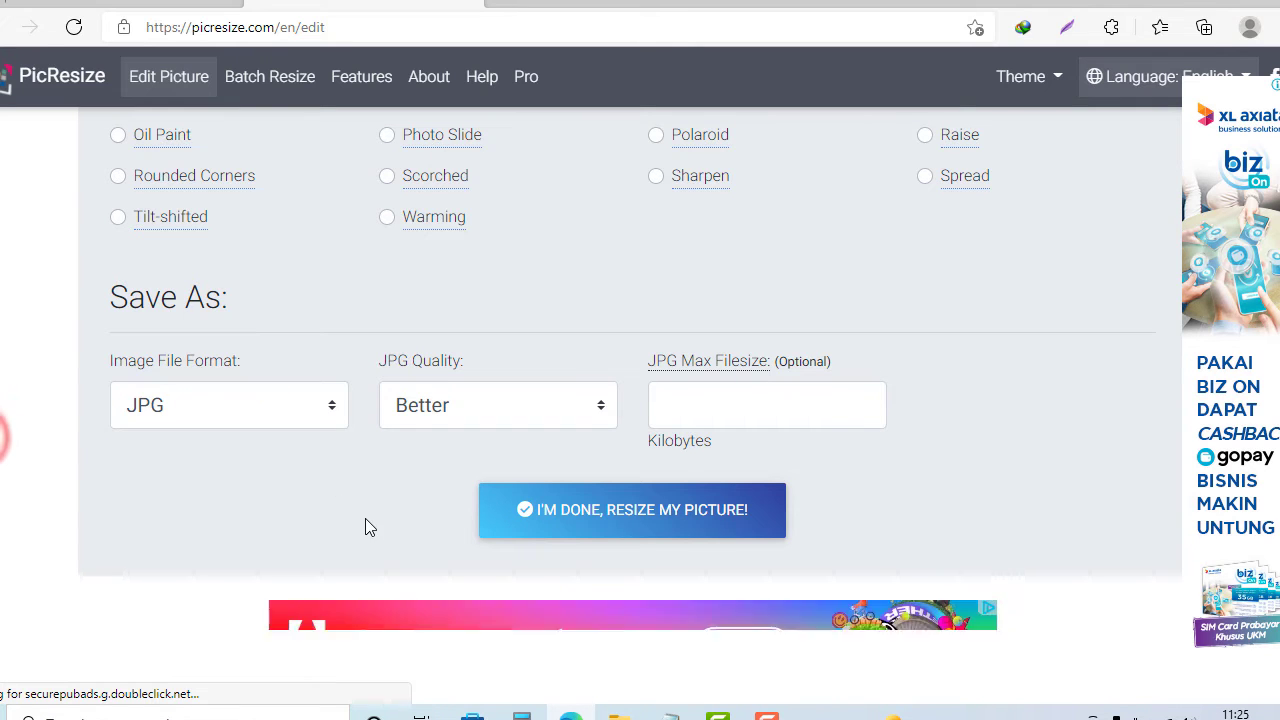
{"action": "left_click", "coordinate": [644, 515]}
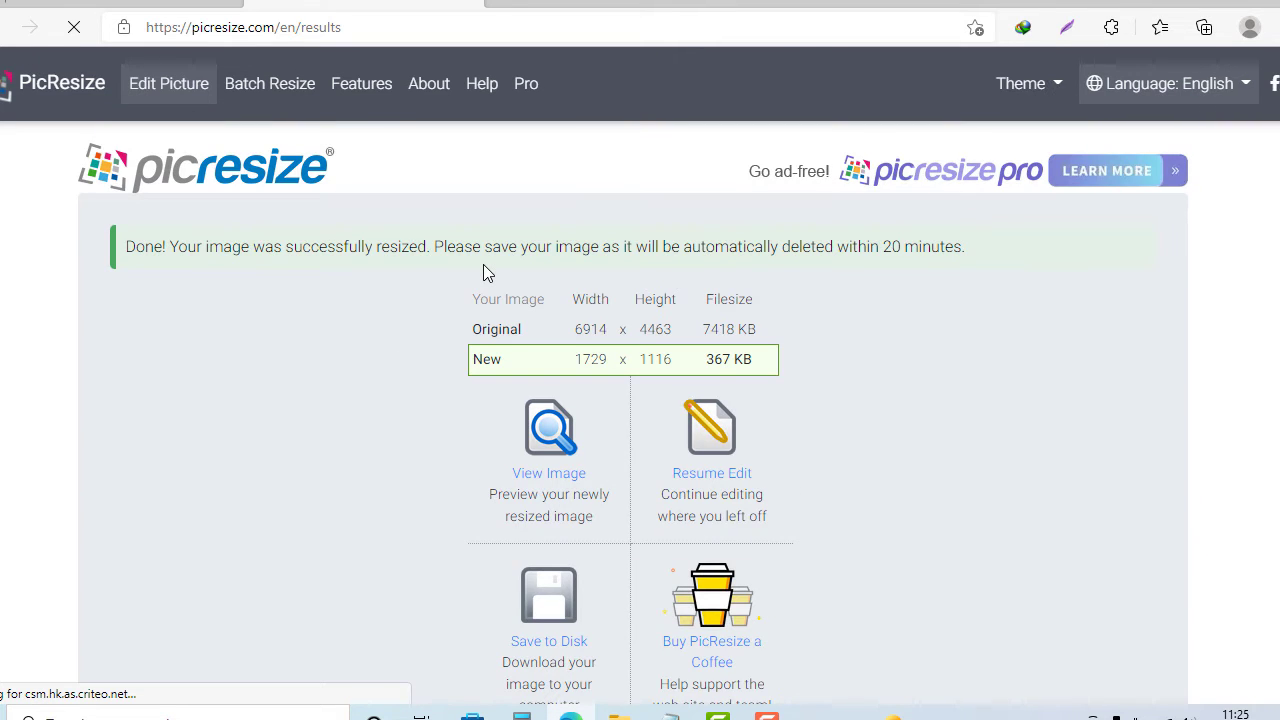
Review the resized image's details and save the image to the computer.
{"action": "scroll", "coordinate": [483, 273], "scroll_direction": "down", "scroll_amount": 2}
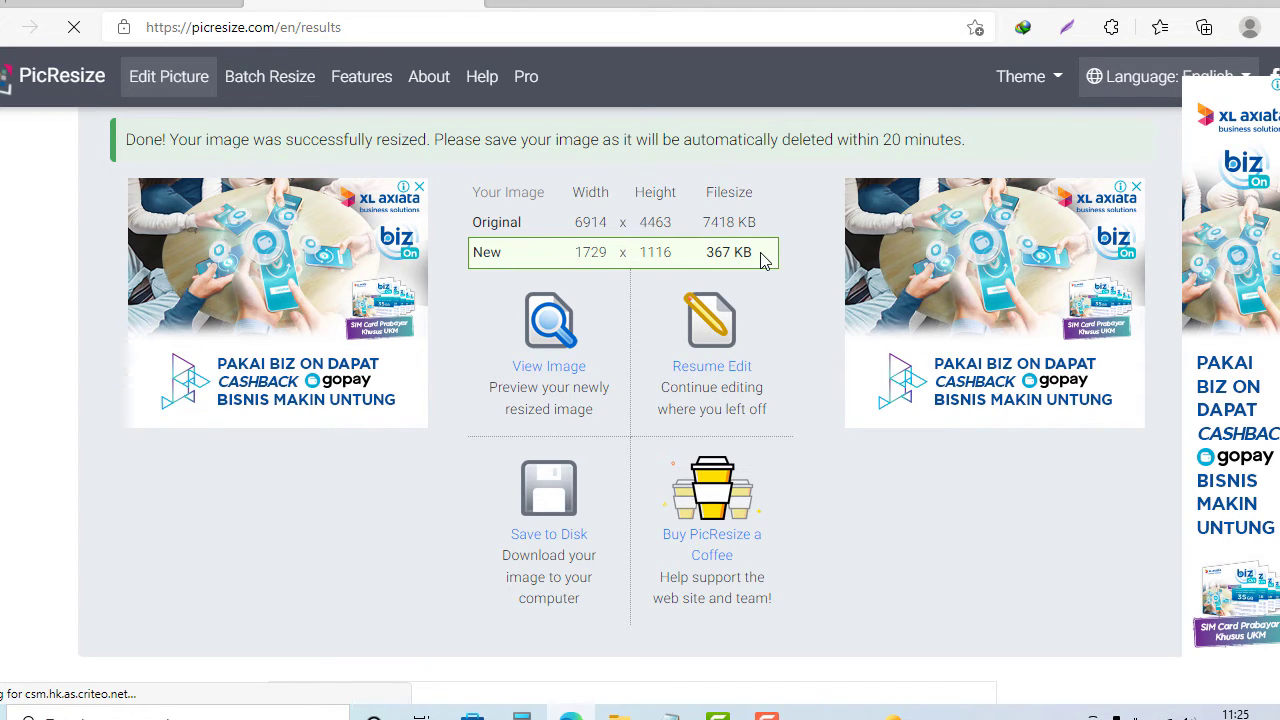
{"action": "scroll", "coordinate": [760, 257], "scroll_direction": "down", "scroll_amount": 2}
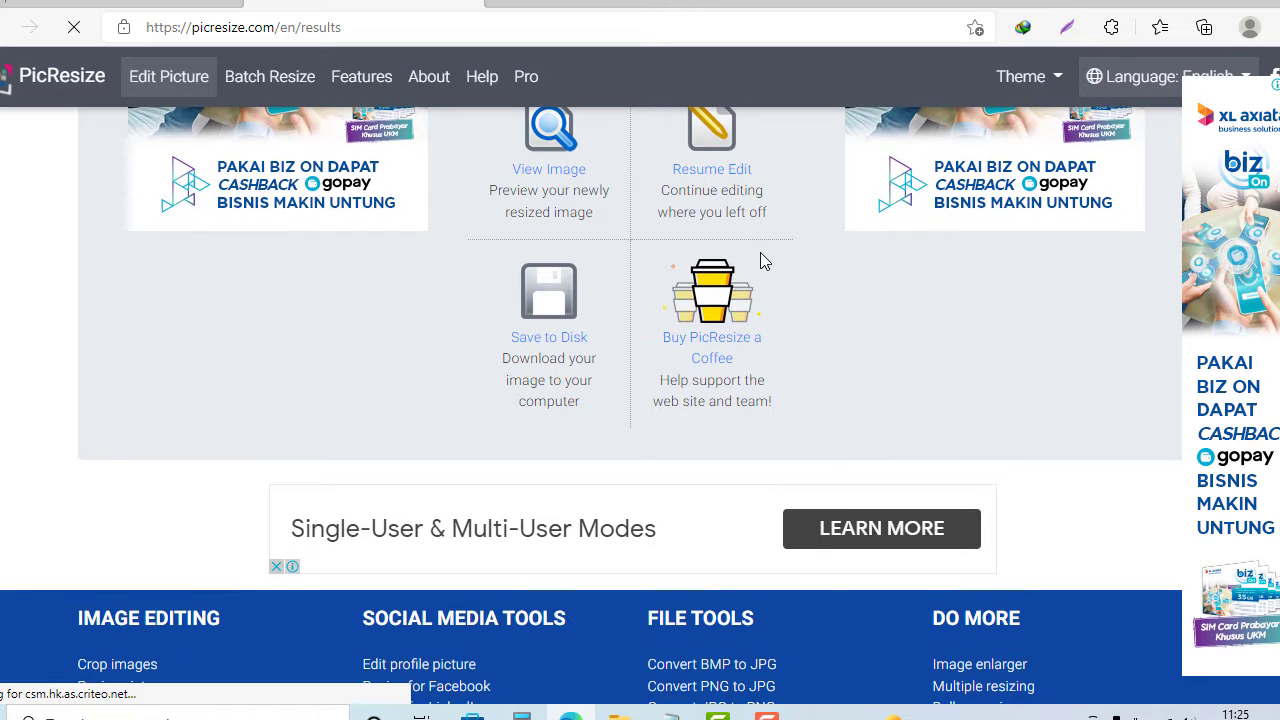
{"action": "left_click", "coordinate": [553, 339]}
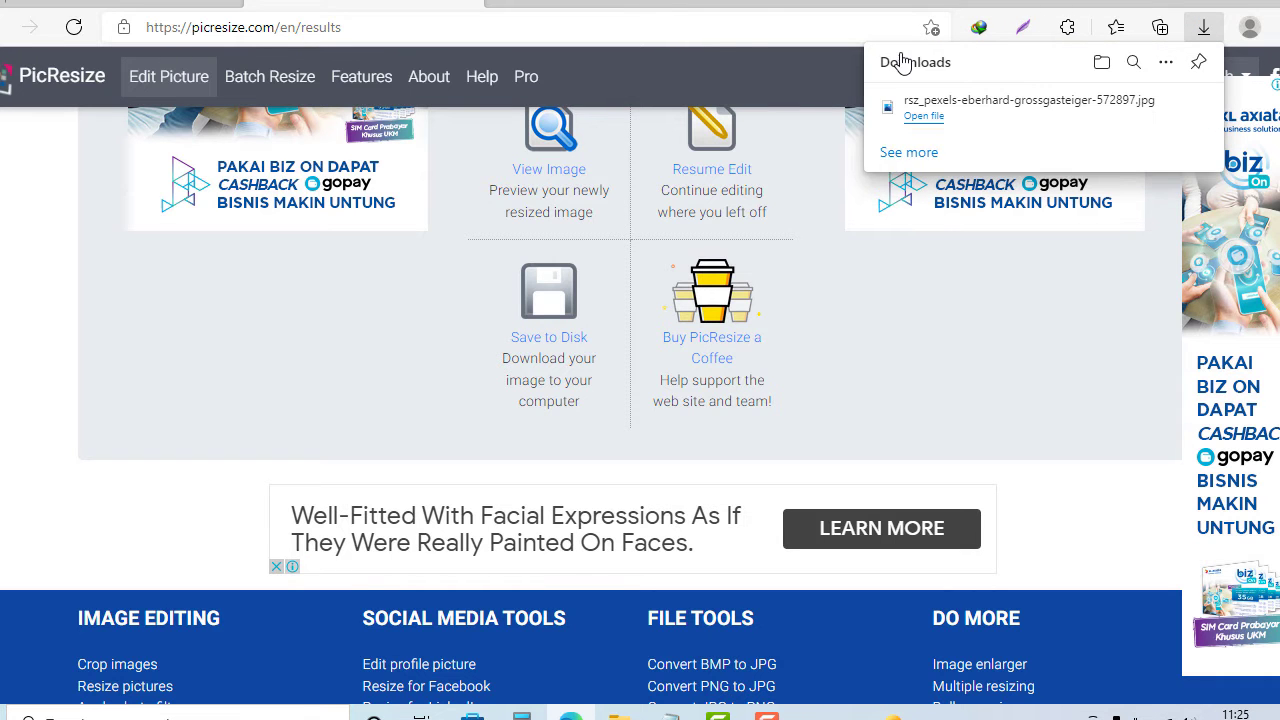
Show the Downloads folder and compare the file size of the resized rsz_ picture with that of the original.
{"action": "left_click", "coordinate": [1101, 62]}
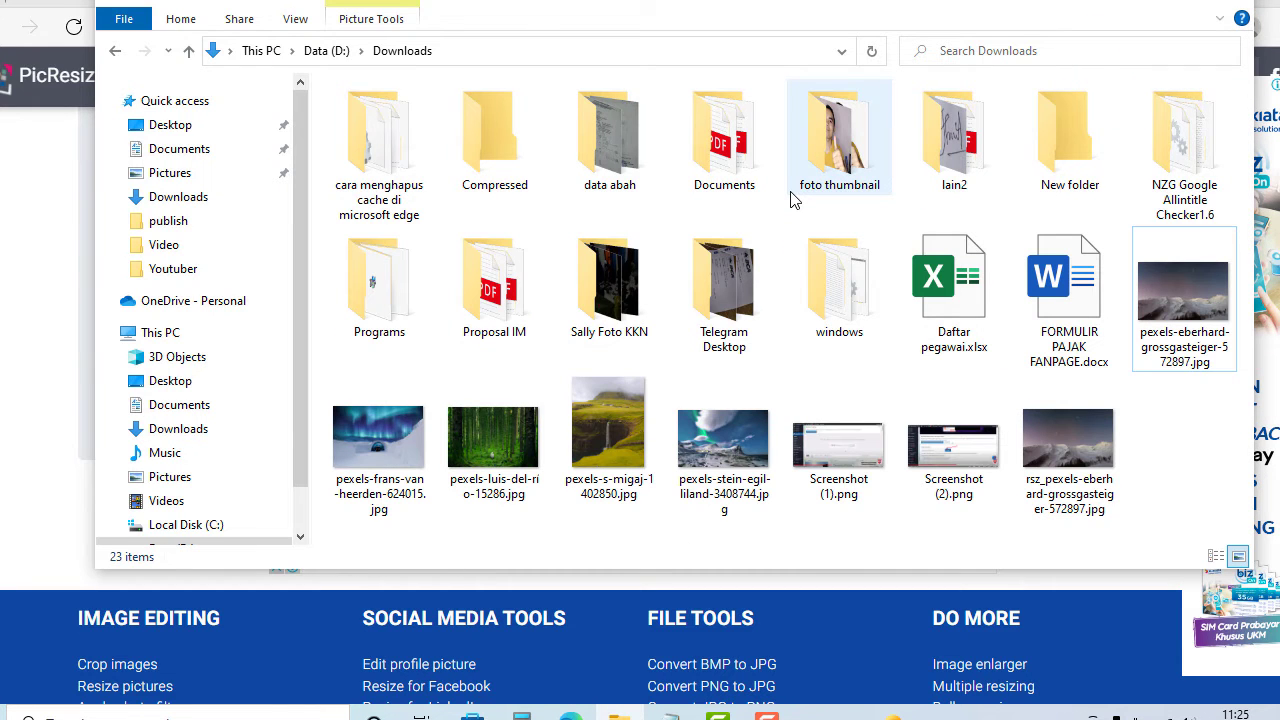
{"action": "left_click", "coordinate": [1093, 452]}
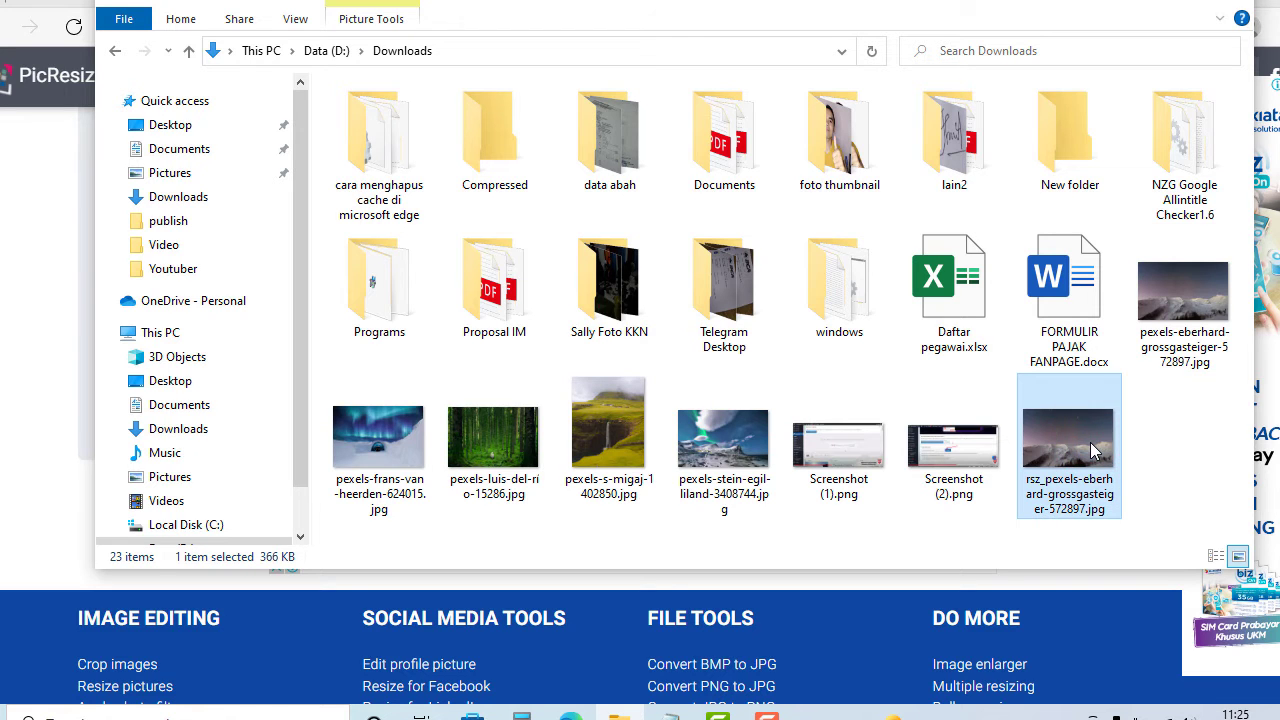
{"action": "mouse_move", "coordinate": [1114, 412]}
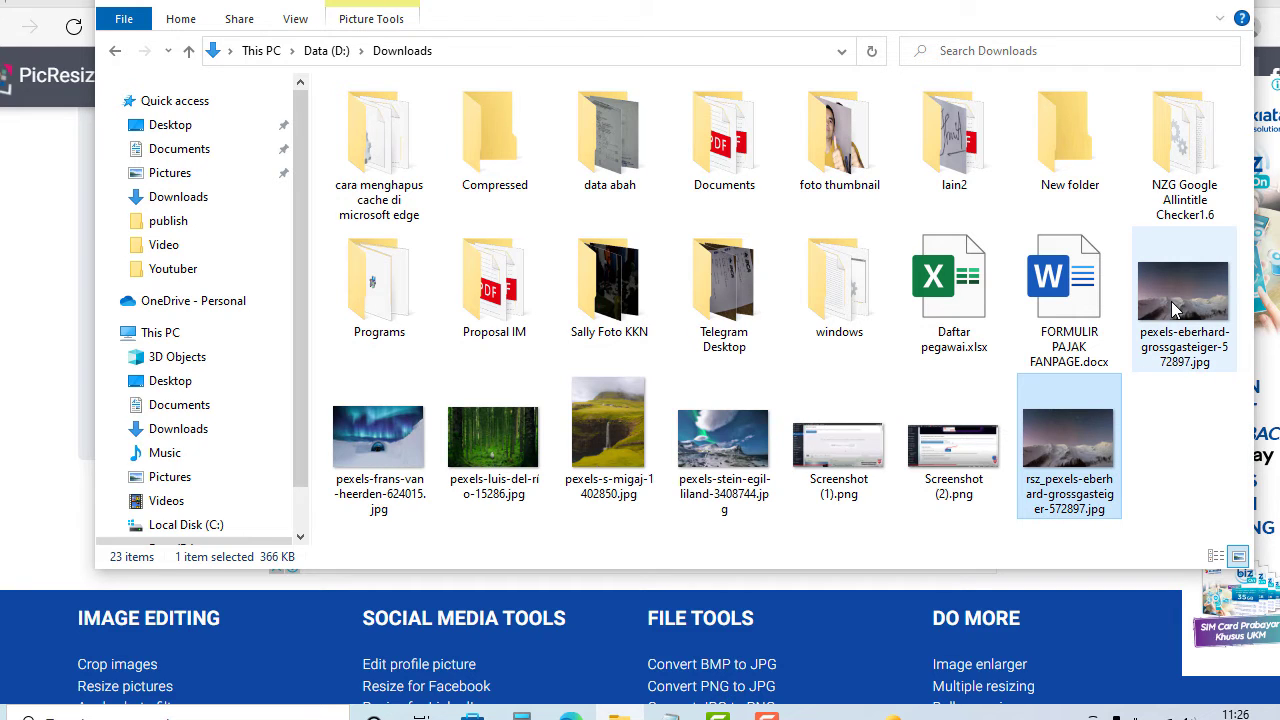
{"action": "mouse_move", "coordinate": [1175, 310]}
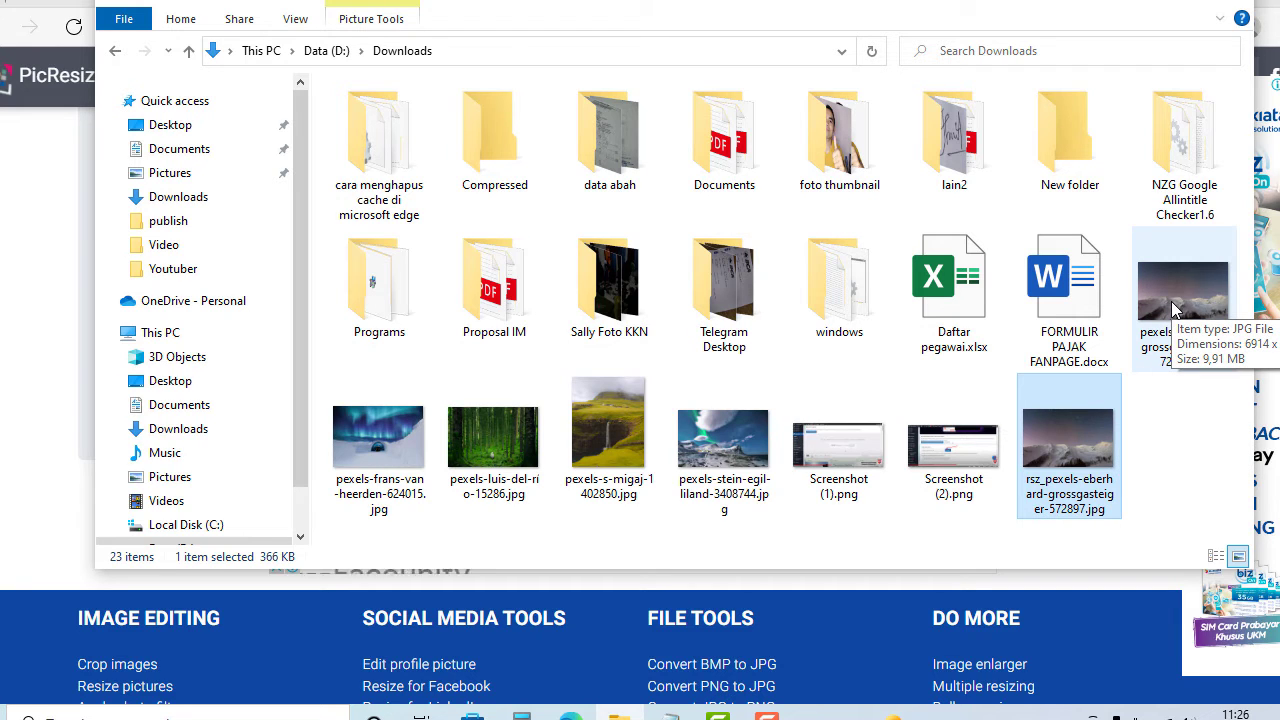
View the resized rsz_ picture and the original picture in turn to compare their image quality, closing each one.
{"action": "double_click", "coordinate": [1077, 460]}
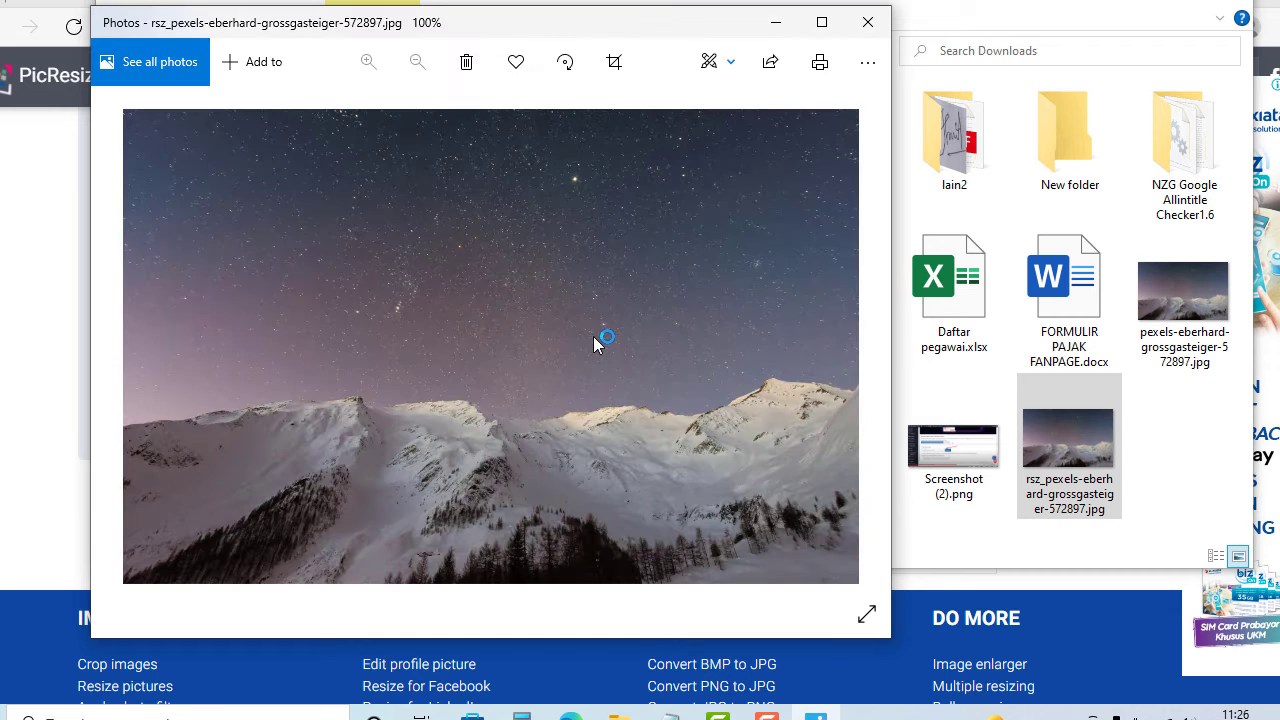
{"action": "scroll", "coordinate": [594, 340], "scroll_direction": "up", "scroll_amount": 3}
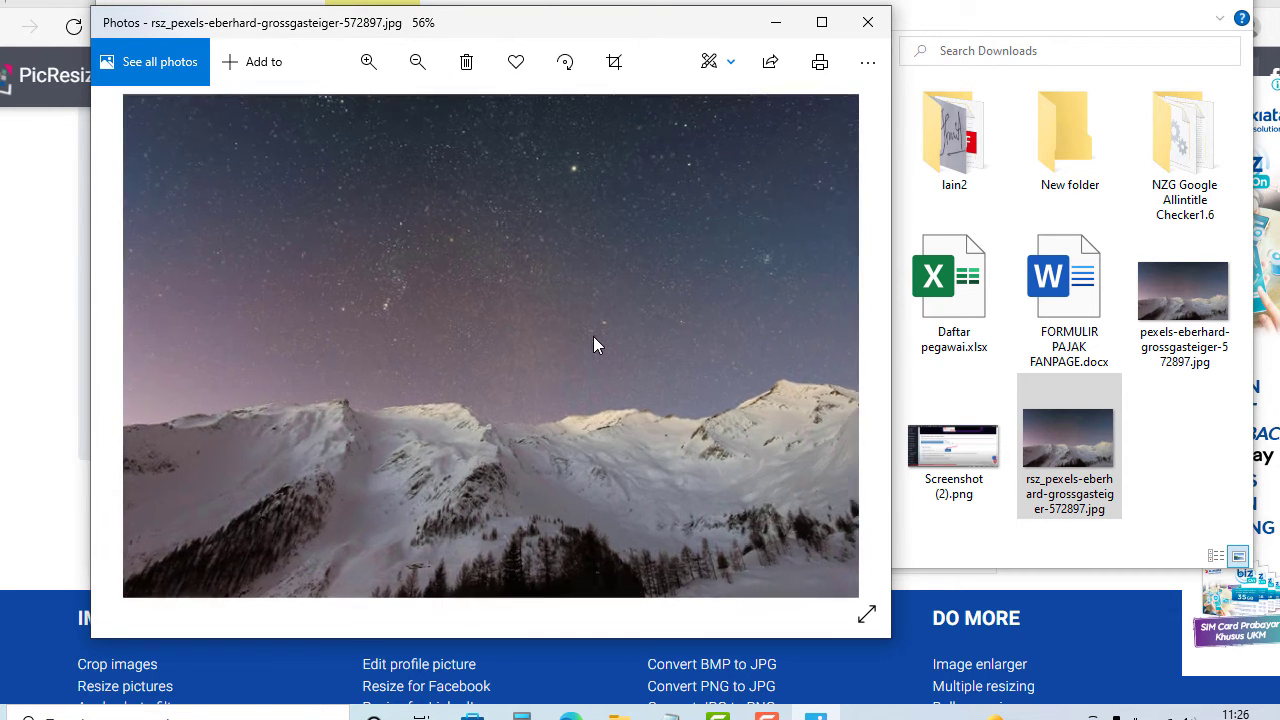
{"action": "scroll", "coordinate": [593, 345], "scroll_direction": "down", "scroll_amount": 3}
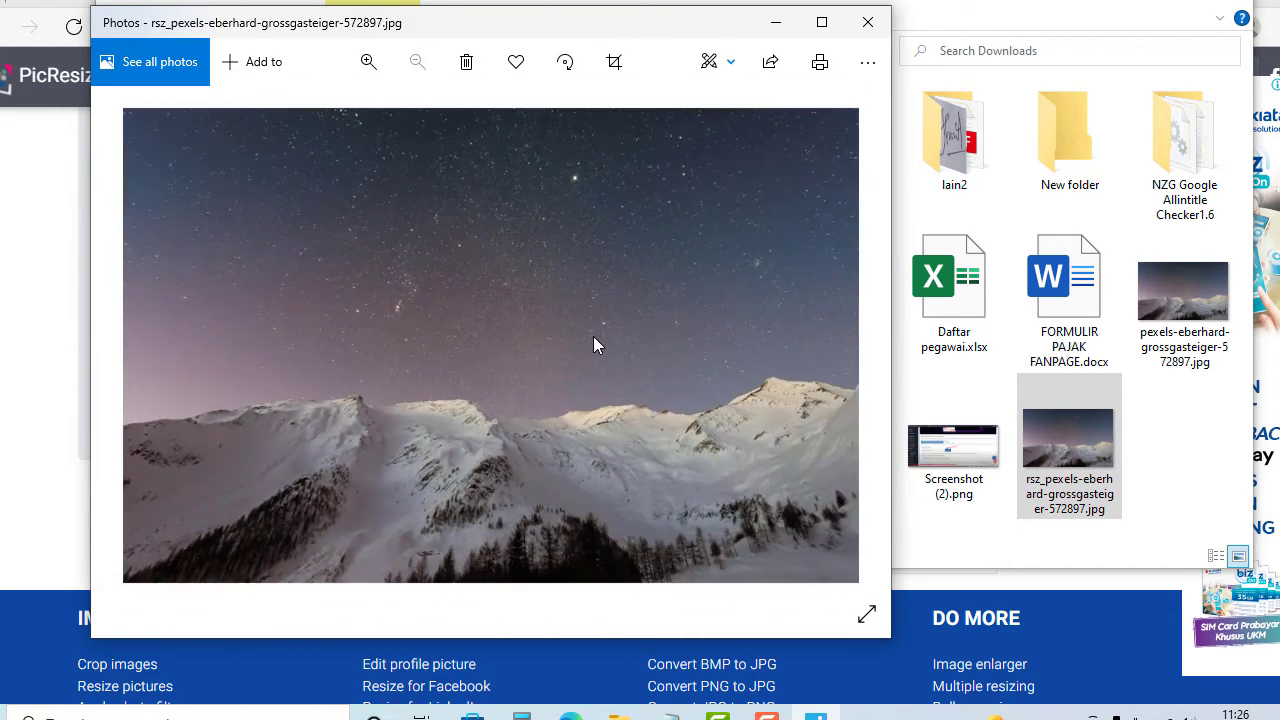
{"action": "left_click", "coordinate": [868, 22]}
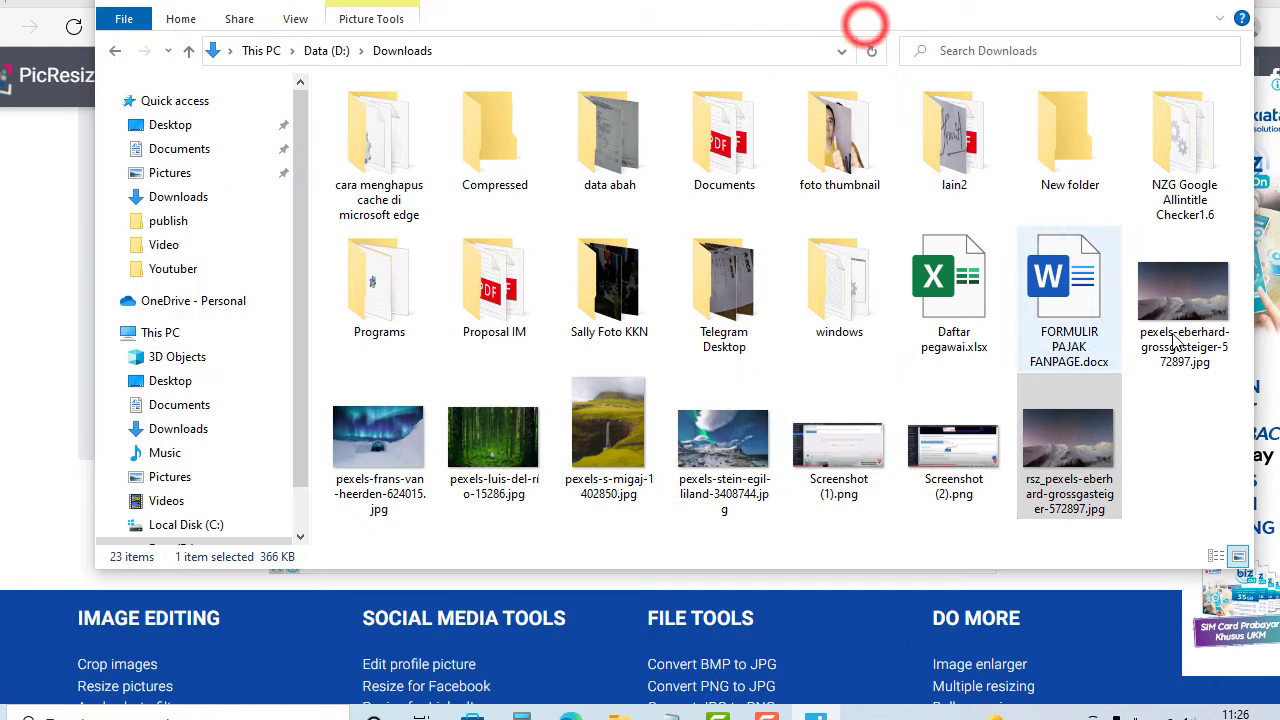
{"action": "double_click", "coordinate": [1190, 292]}
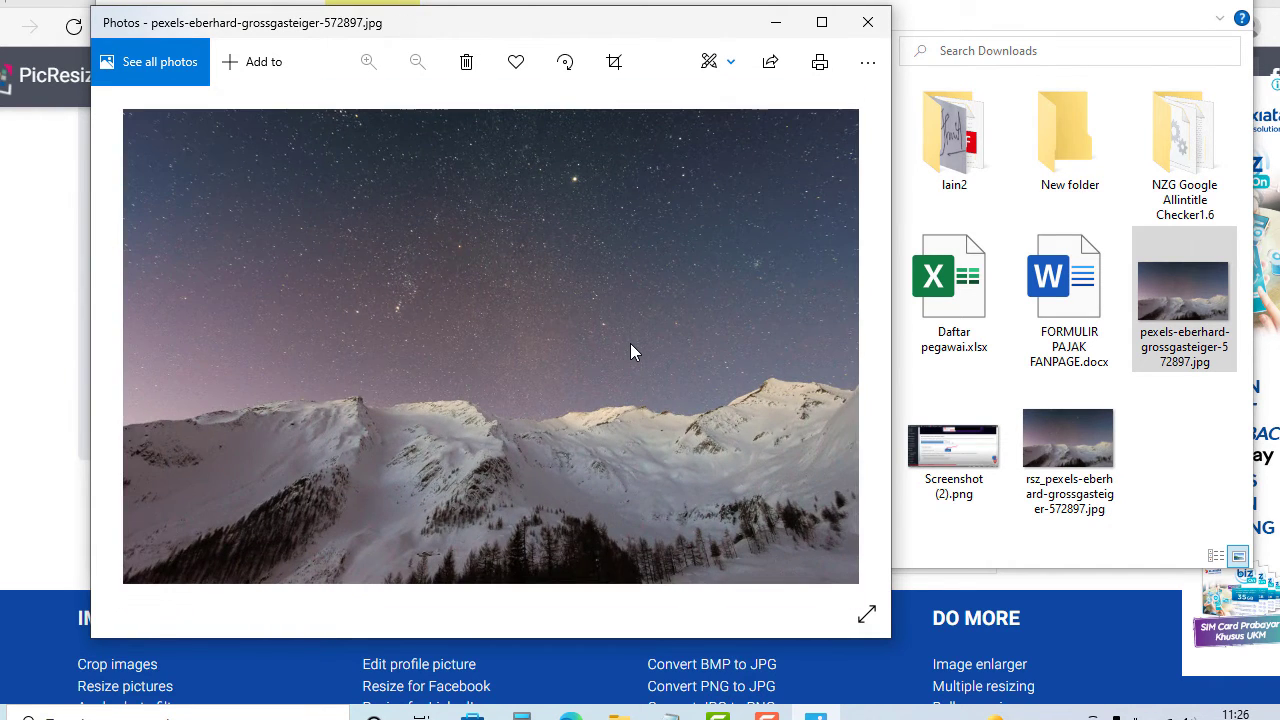
{"action": "left_click", "coordinate": [868, 22]}
{"action": "left_click", "coordinate": [1178, 461]}
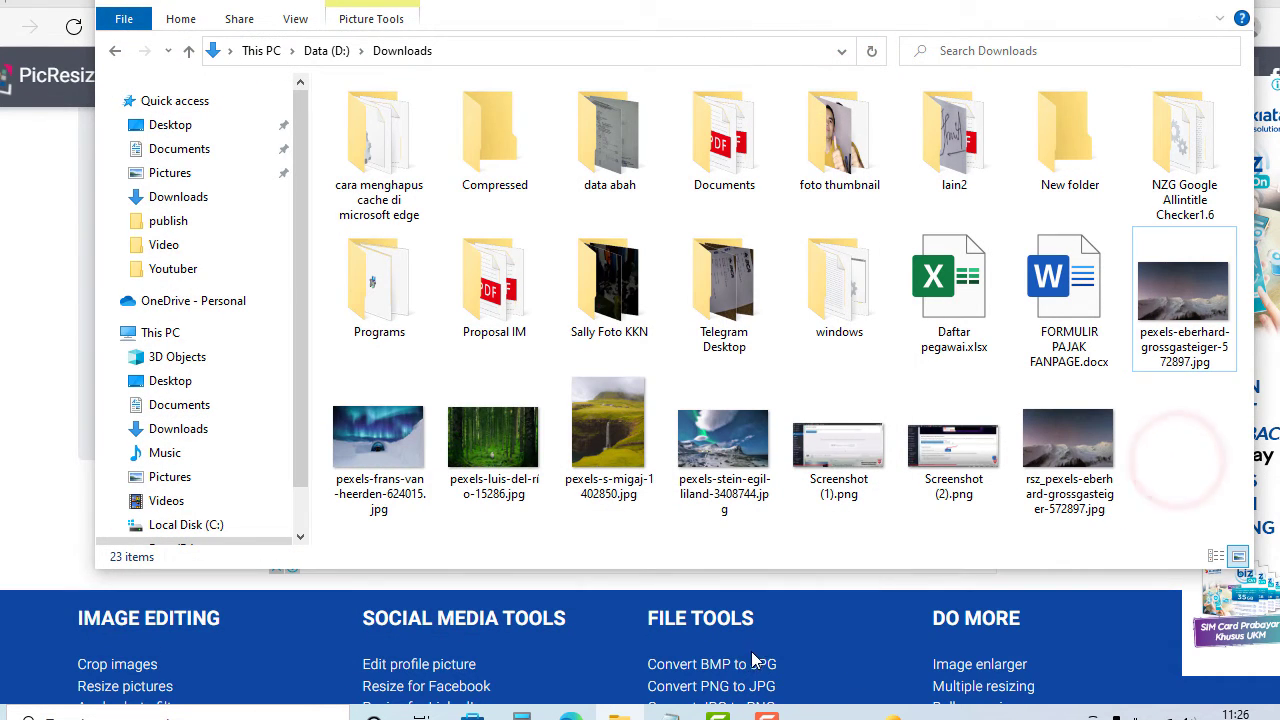
Return to the PicResize home page in the browser and switch to batch resizing for multiple pictures.
{"action": "left_click", "coordinate": [570, 714]}
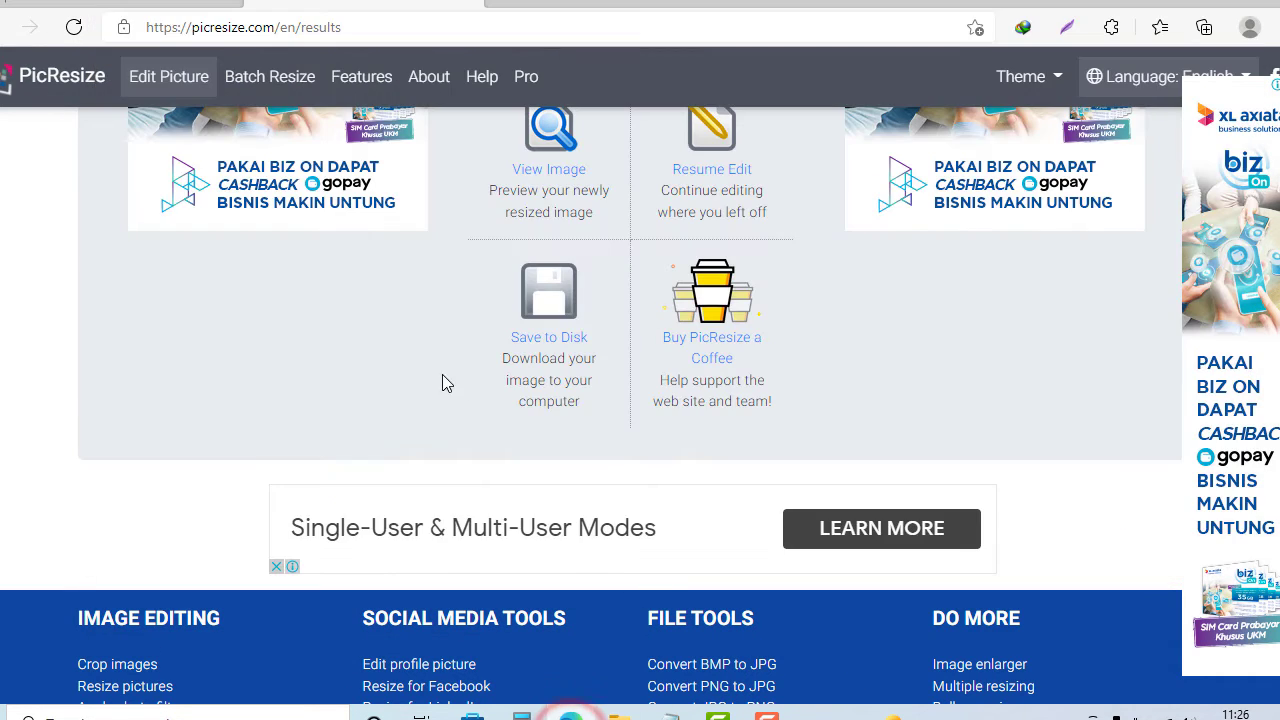
{"action": "scroll", "coordinate": [435, 375], "scroll_direction": "up", "scroll_amount": 3}
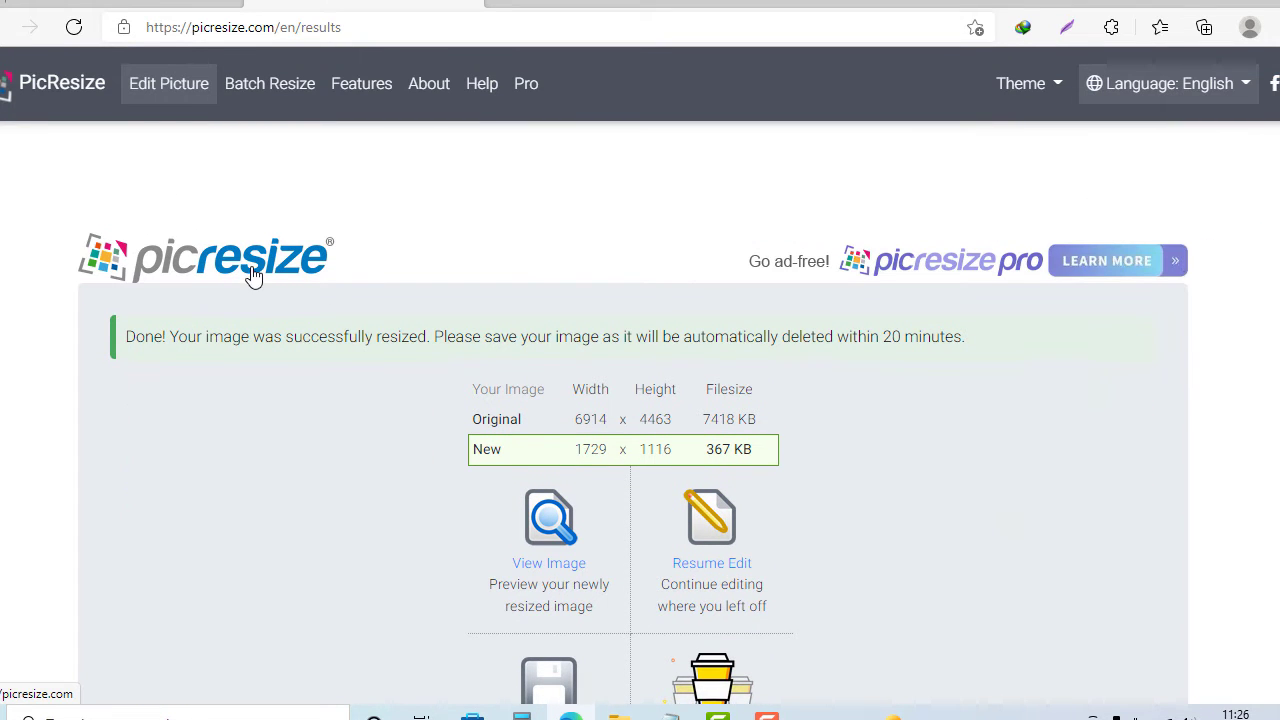
{"action": "left_click", "coordinate": [252, 272]}
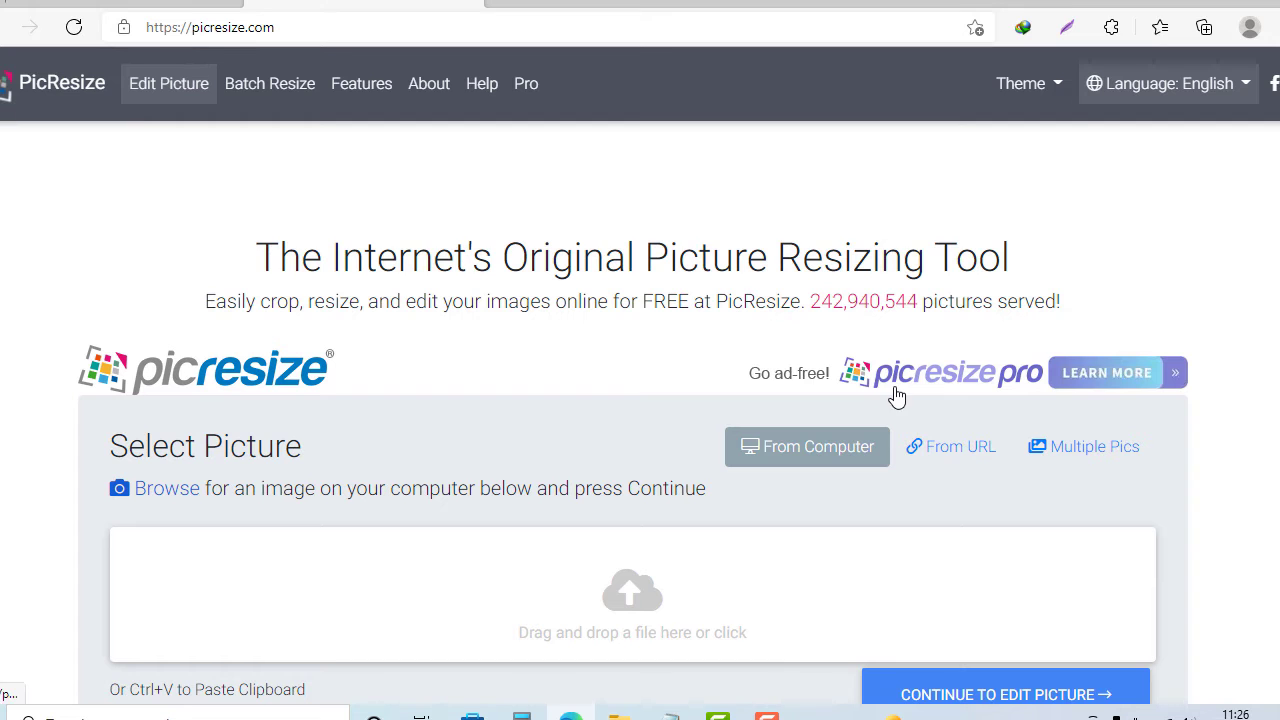
{"action": "left_click", "coordinate": [1115, 462]}
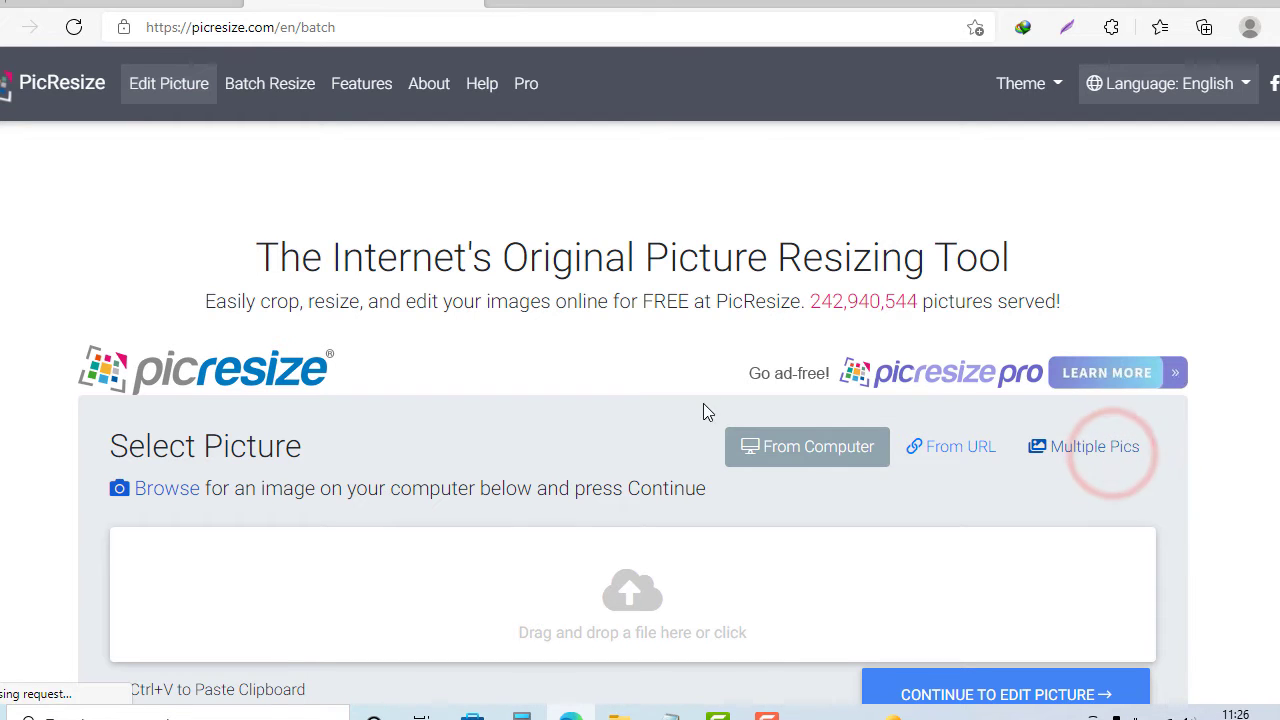
{"action": "scroll", "coordinate": [441, 513], "scroll_direction": "down", "scroll_amount": 2}
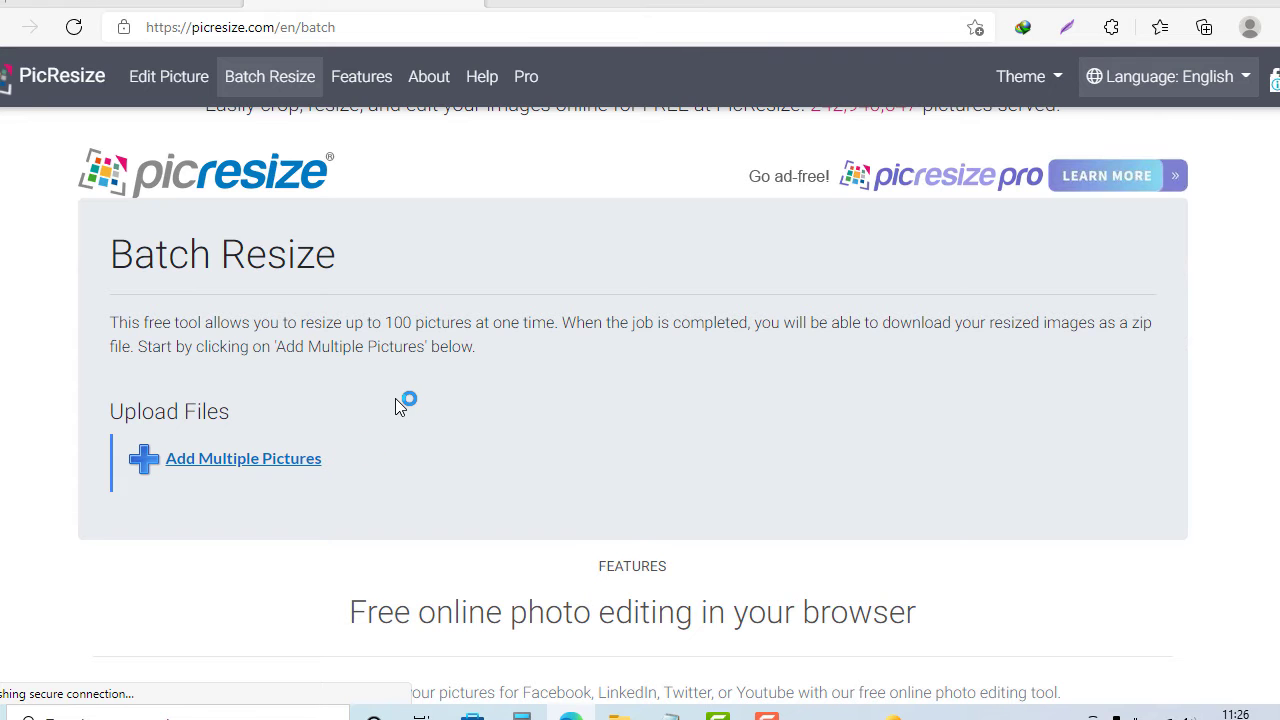
Add the four pexels photos ending in 624015, 15286, 1402850 and 3408744 from the Downloads folder and upload them.
{"action": "left_click_drag", "start_coordinate": [625, 159], "coordinate": [635, 292]}
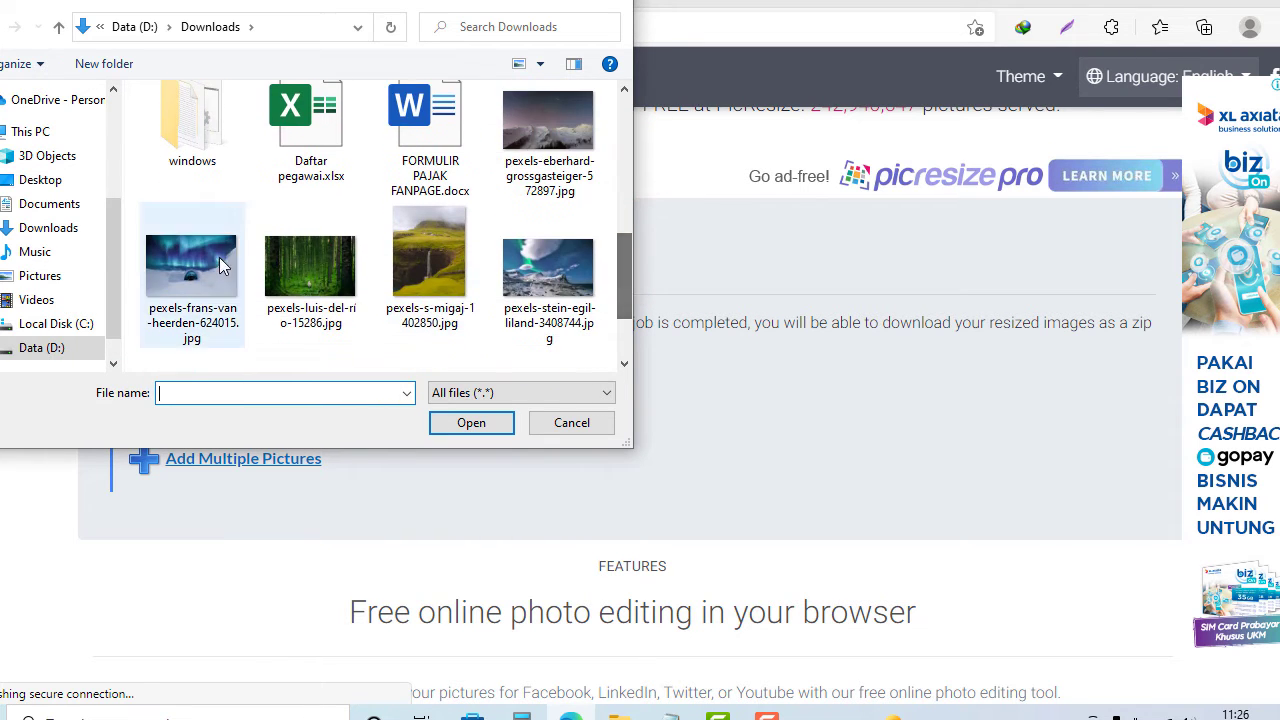
{"action": "left_click", "coordinate": [198, 266]}
{"action": "key", "text": "shift+Right"}
{"action": "key", "text": "shift+Right"}
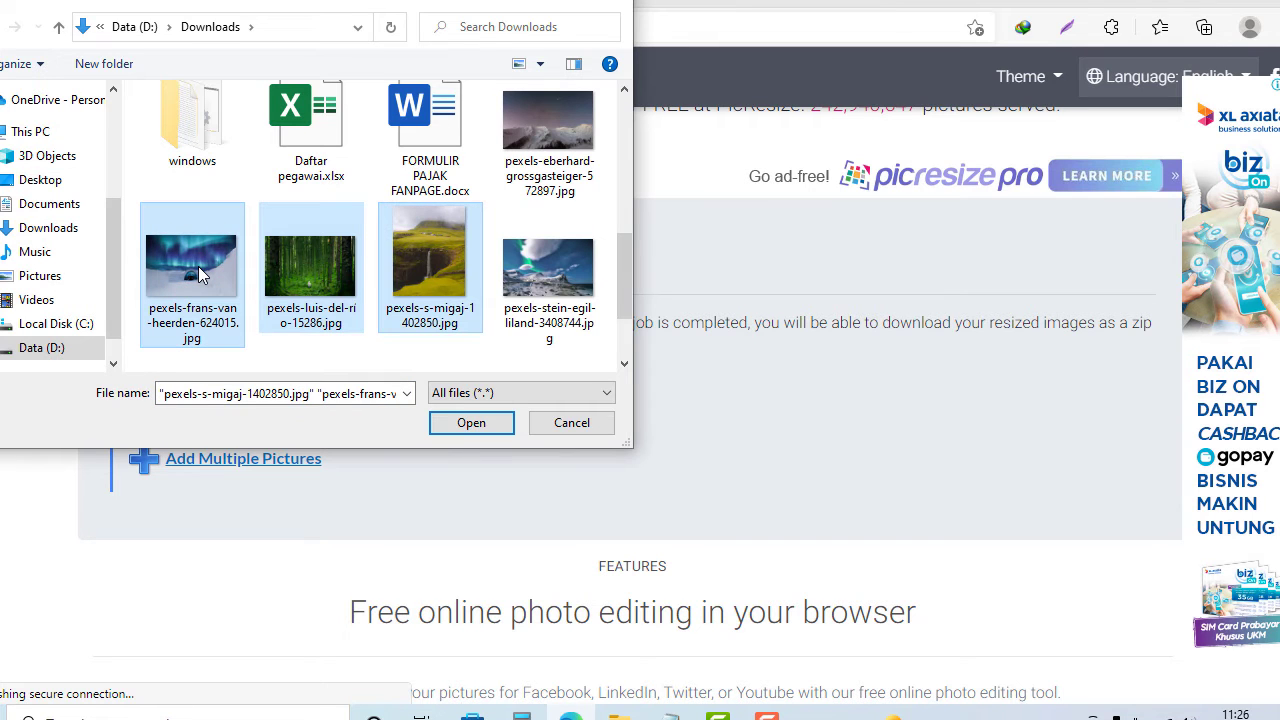
{"action": "key", "text": "shift+Right"}
{"action": "key", "text": "Return"}
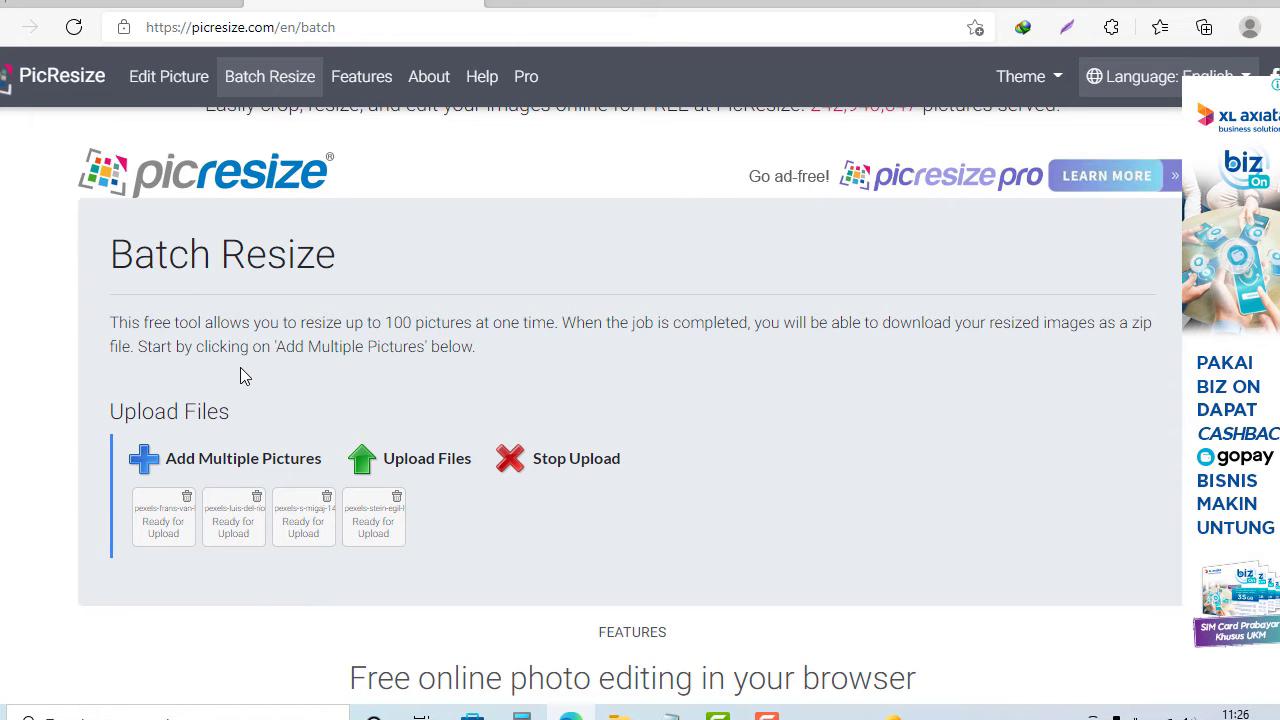
{"action": "left_click", "coordinate": [440, 460]}
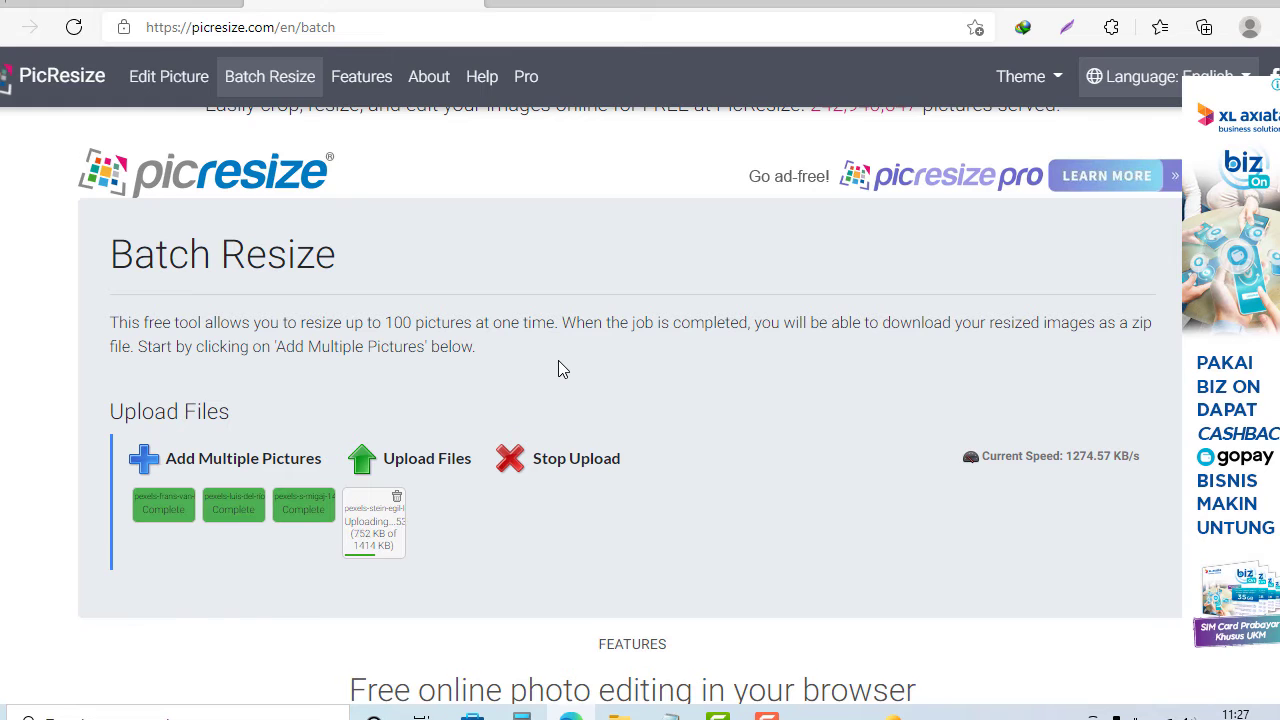
Set the batch to 75% smaller with JPG as the save format and run the resize.
{"action": "scroll", "coordinate": [560, 368], "scroll_direction": "down", "scroll_amount": 3}
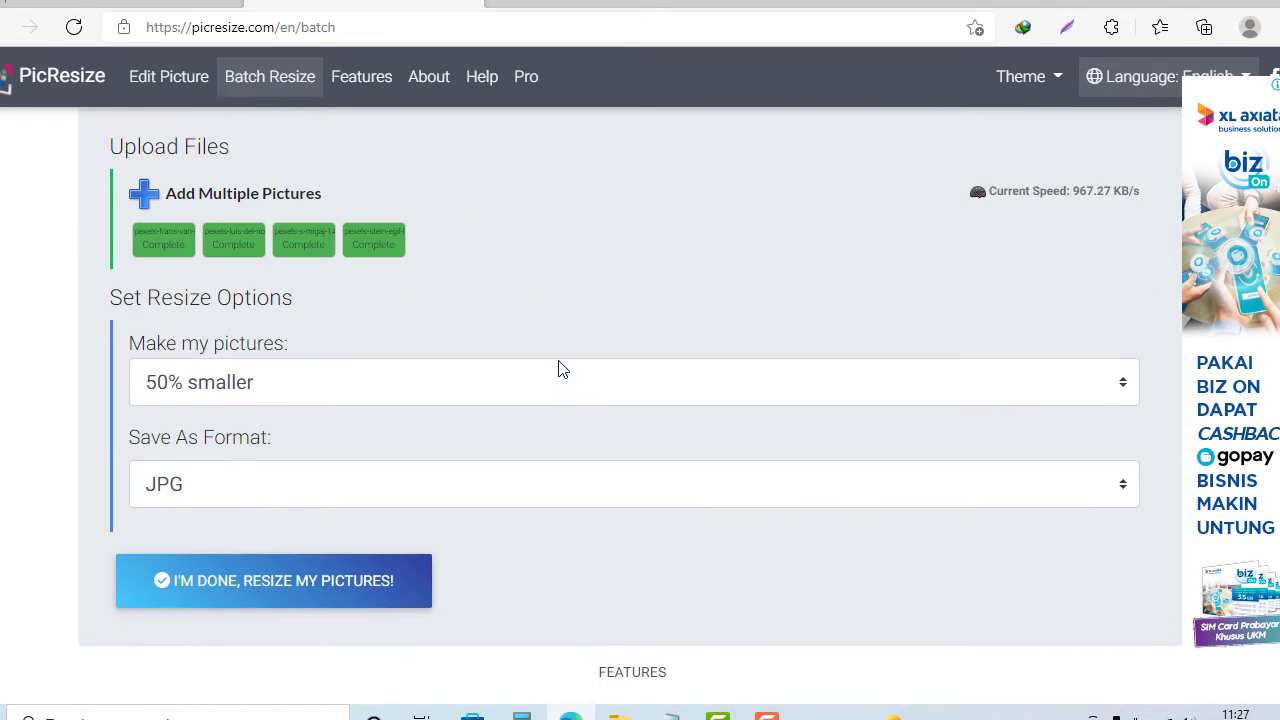
{"action": "left_click", "coordinate": [335, 356]}
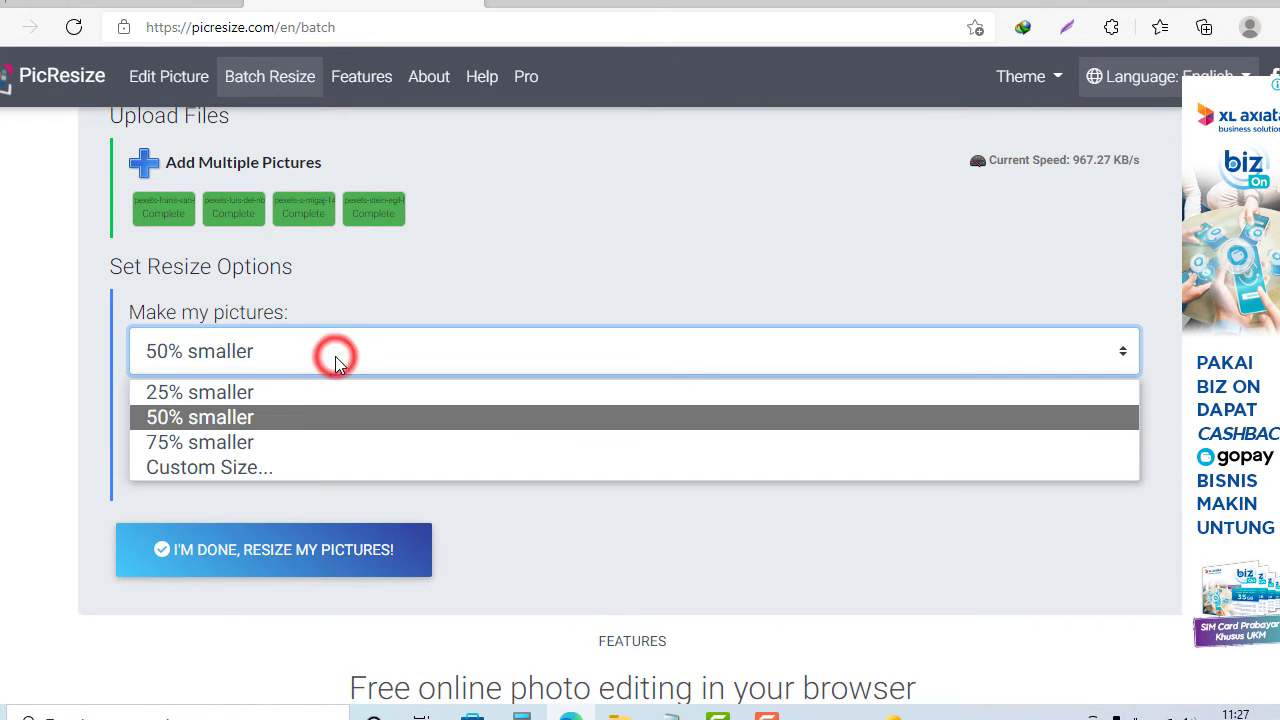
{"action": "left_click", "coordinate": [283, 443]}
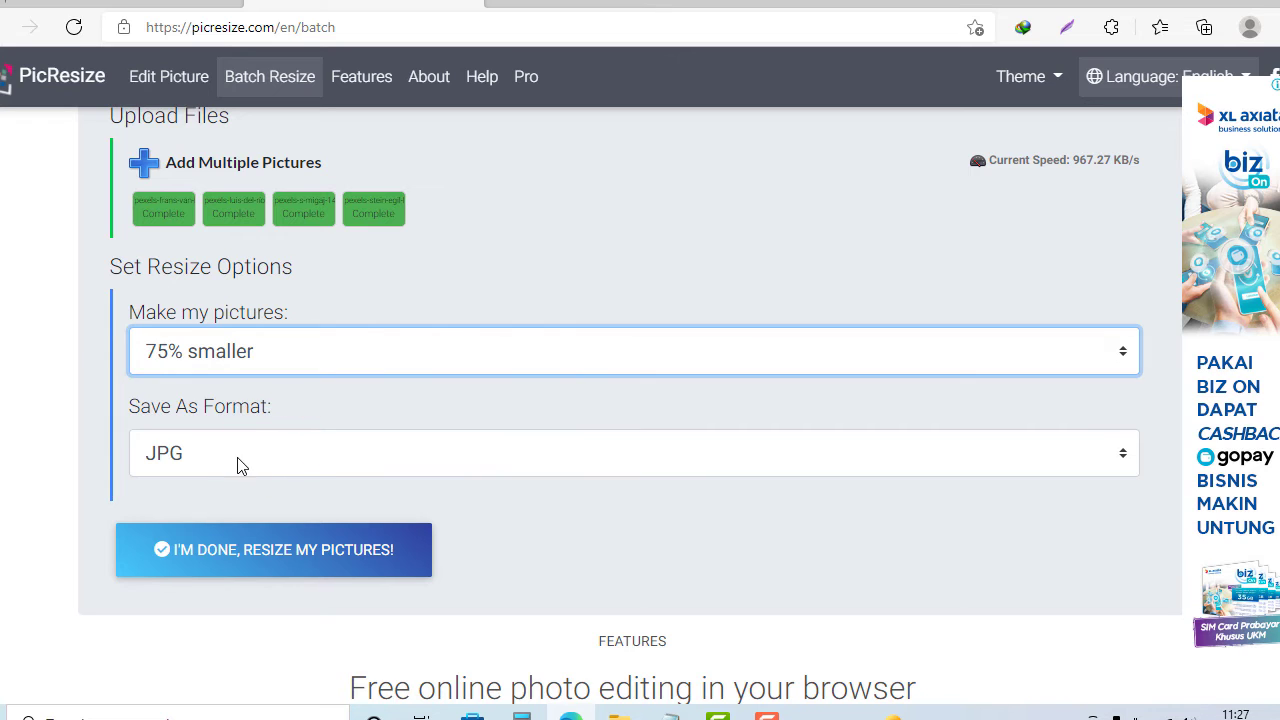
{"action": "left_click", "coordinate": [260, 460]}
{"action": "left_click", "coordinate": [262, 460]}
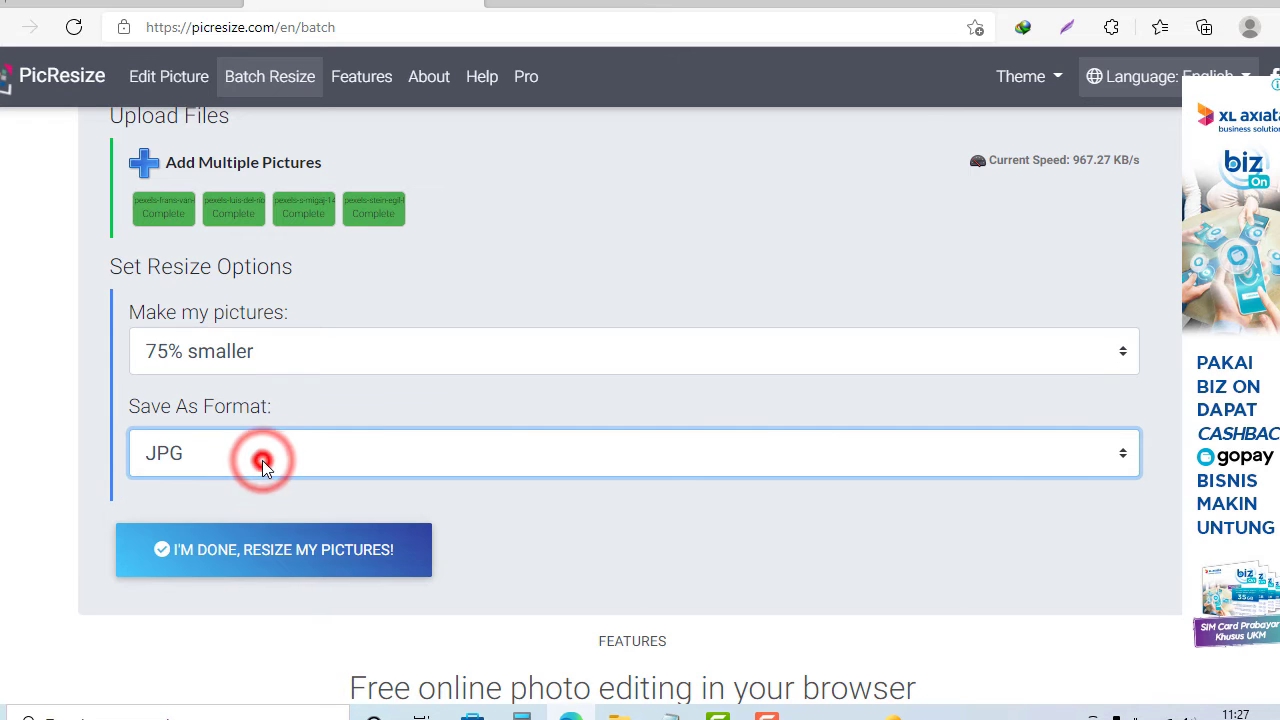
{"action": "left_click", "coordinate": [357, 554]}
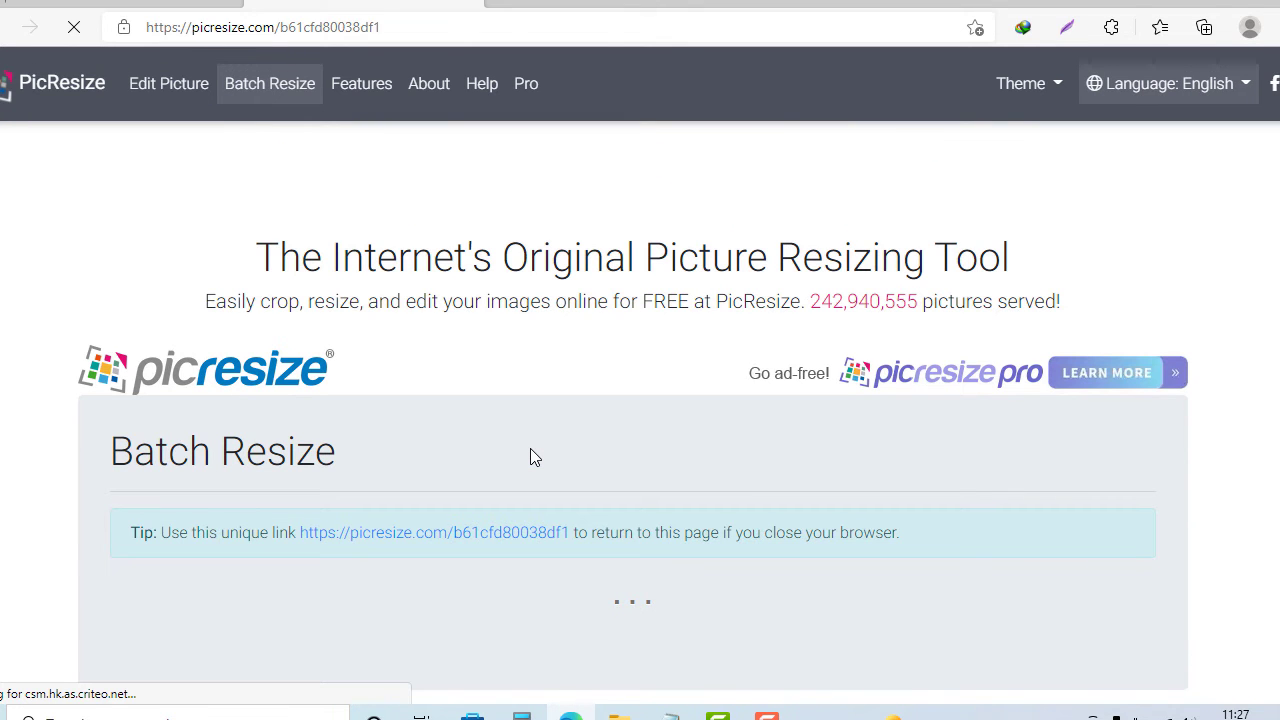
Wait for the batch job to finish and save the zipped resized pictures to the computer.
{"action": "scroll", "coordinate": [530, 457], "scroll_direction": "down", "scroll_amount": 5}
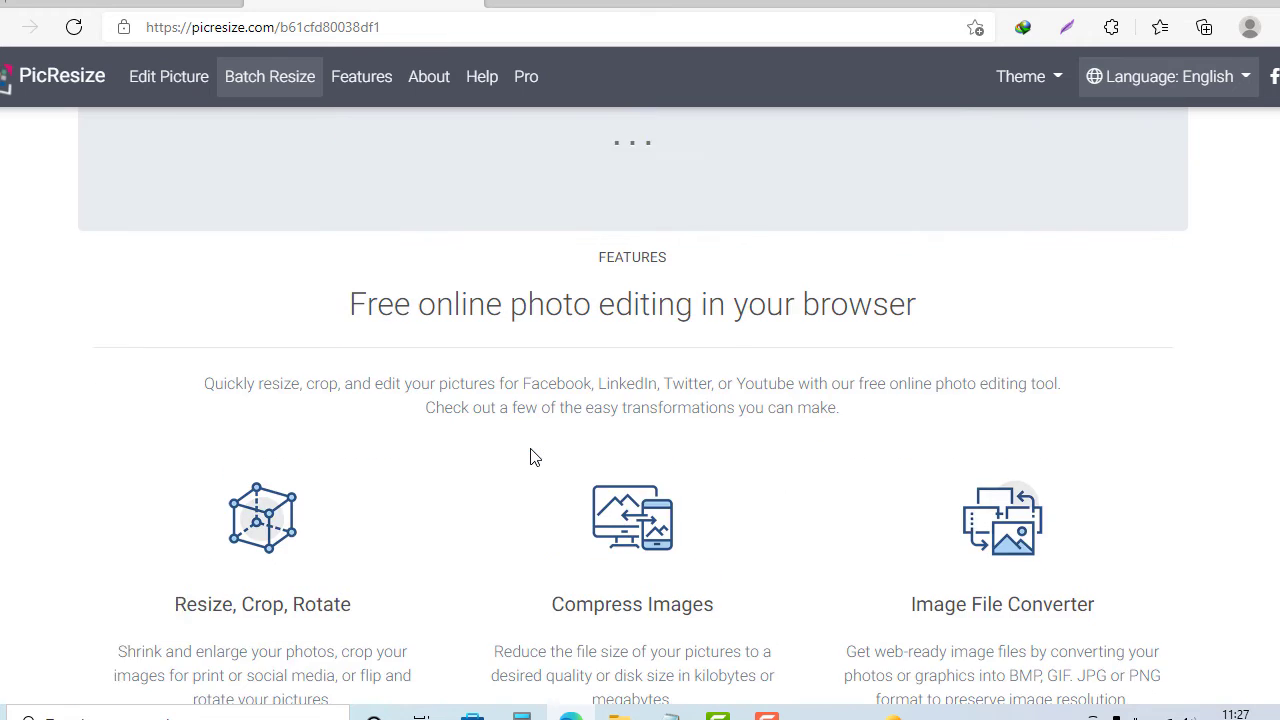
{"action": "scroll", "coordinate": [530, 457], "scroll_direction": "up", "scroll_amount": 4}
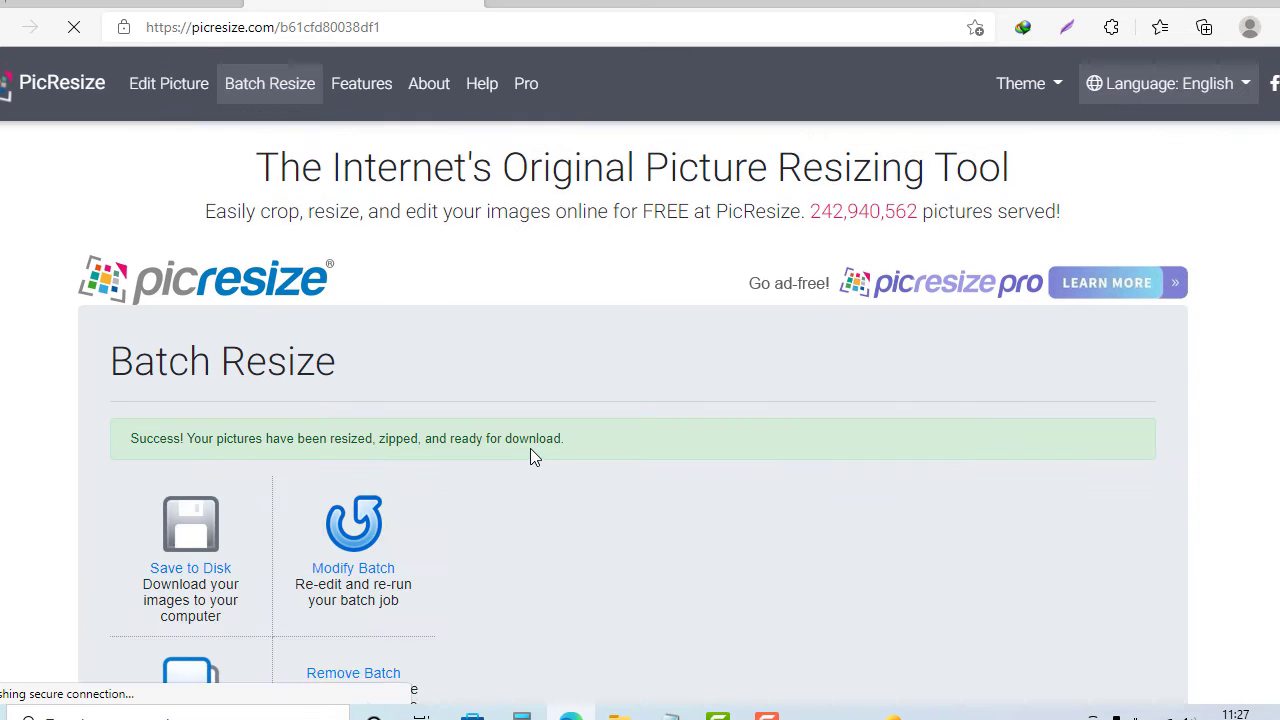
{"action": "scroll", "coordinate": [530, 452], "scroll_direction": "down", "scroll_amount": 2}
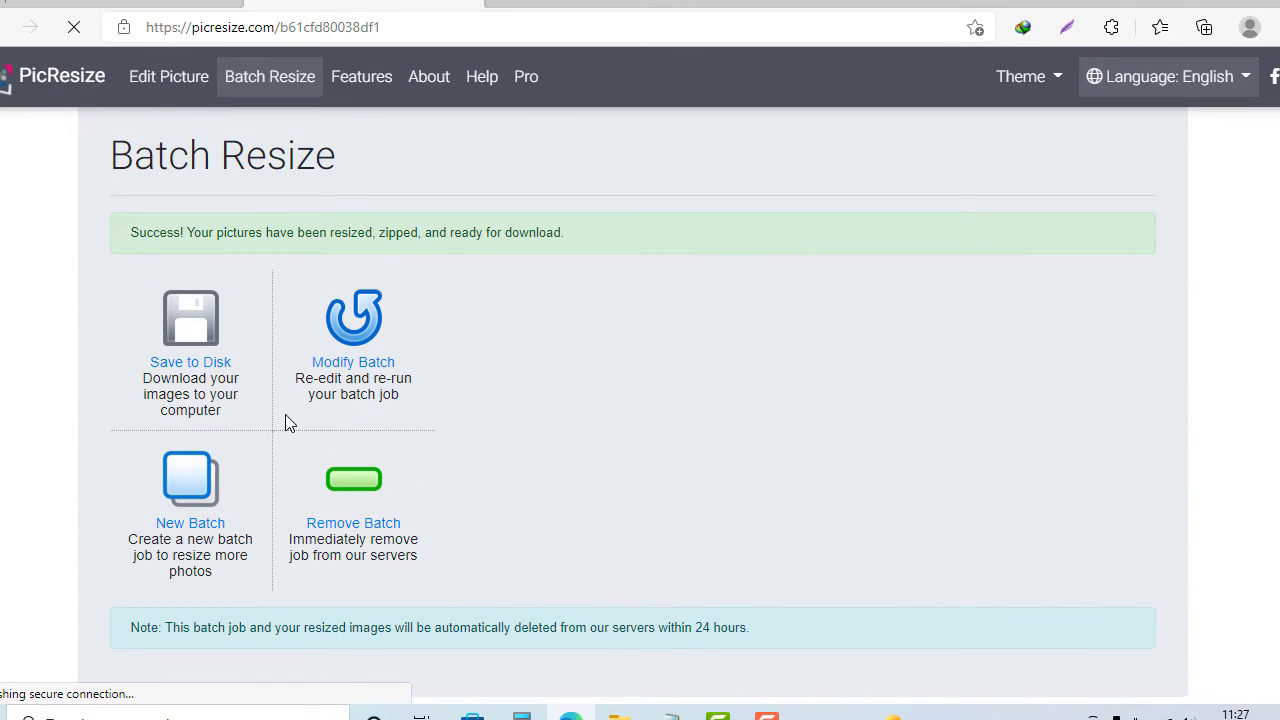
{"action": "left_click", "coordinate": [188, 364]}
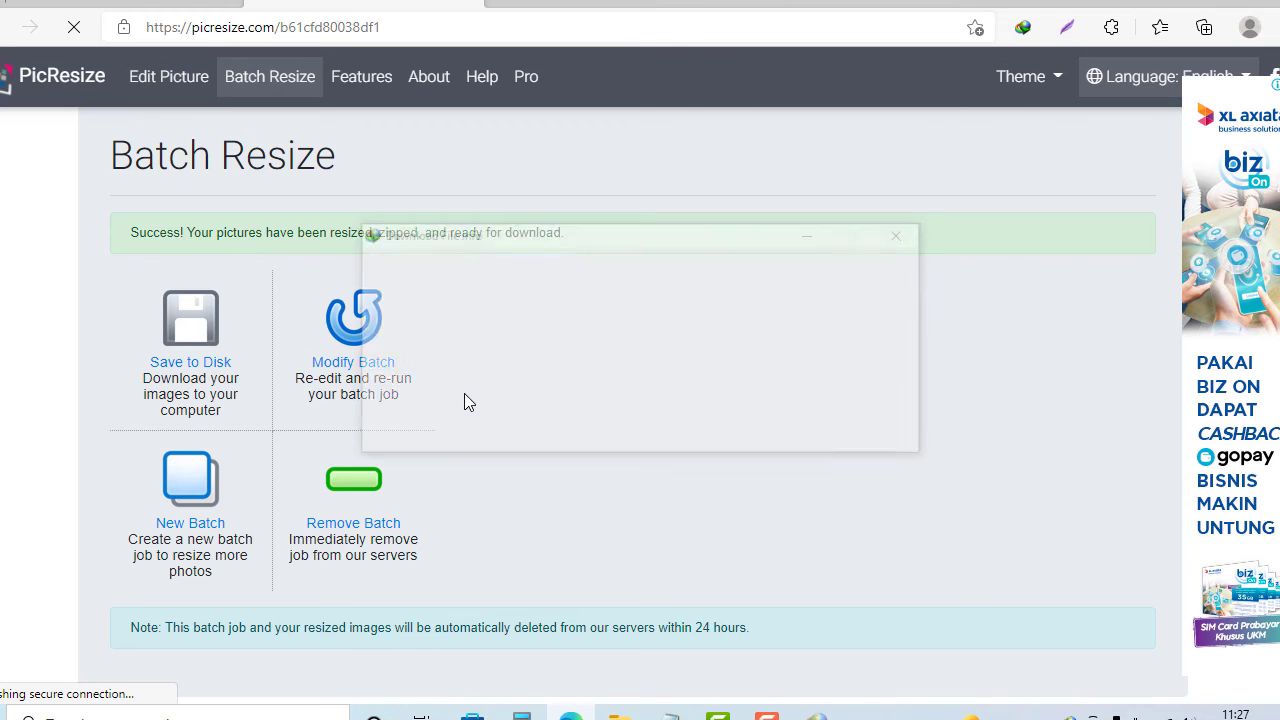
{"action": "left_click", "coordinate": [668, 437]}
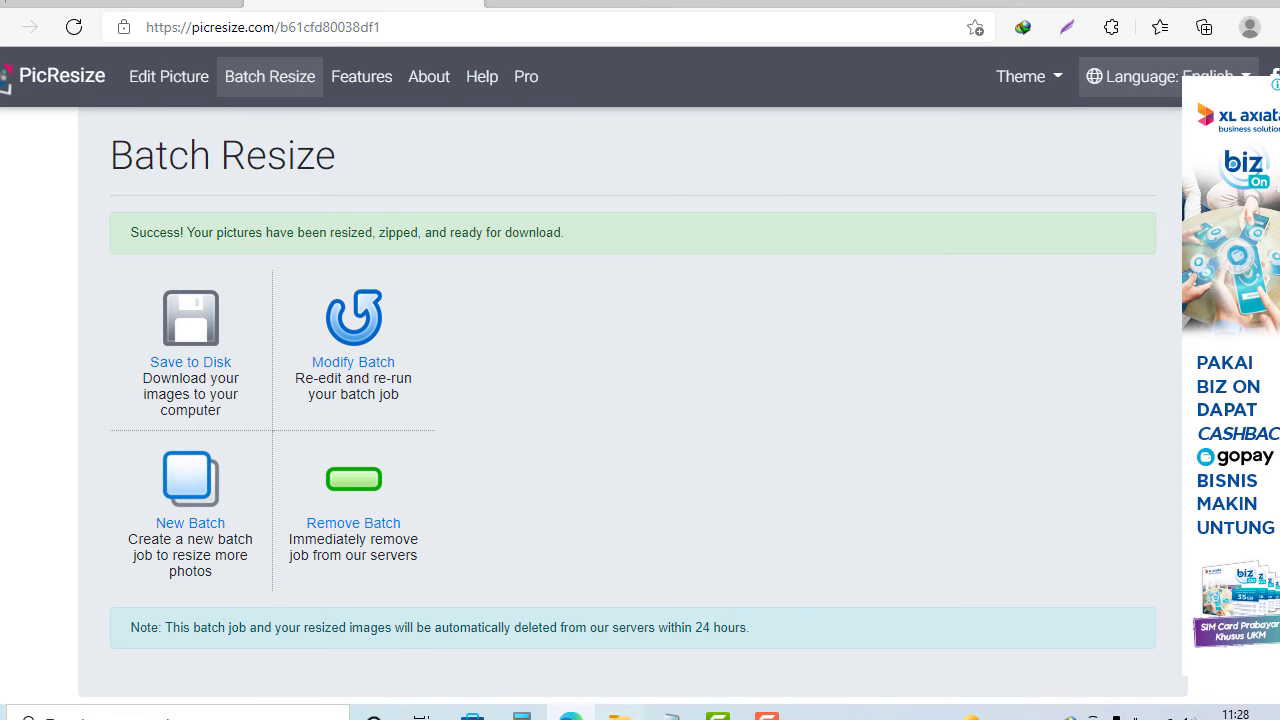
Look for the downloaded batch archive in the Downloads folder on Data (D:) and its Compressed subfolder, and leave the open windows.
{"action": "left_click", "coordinate": [620, 714]}
{"action": "left_click", "coordinate": [1195, 450]}
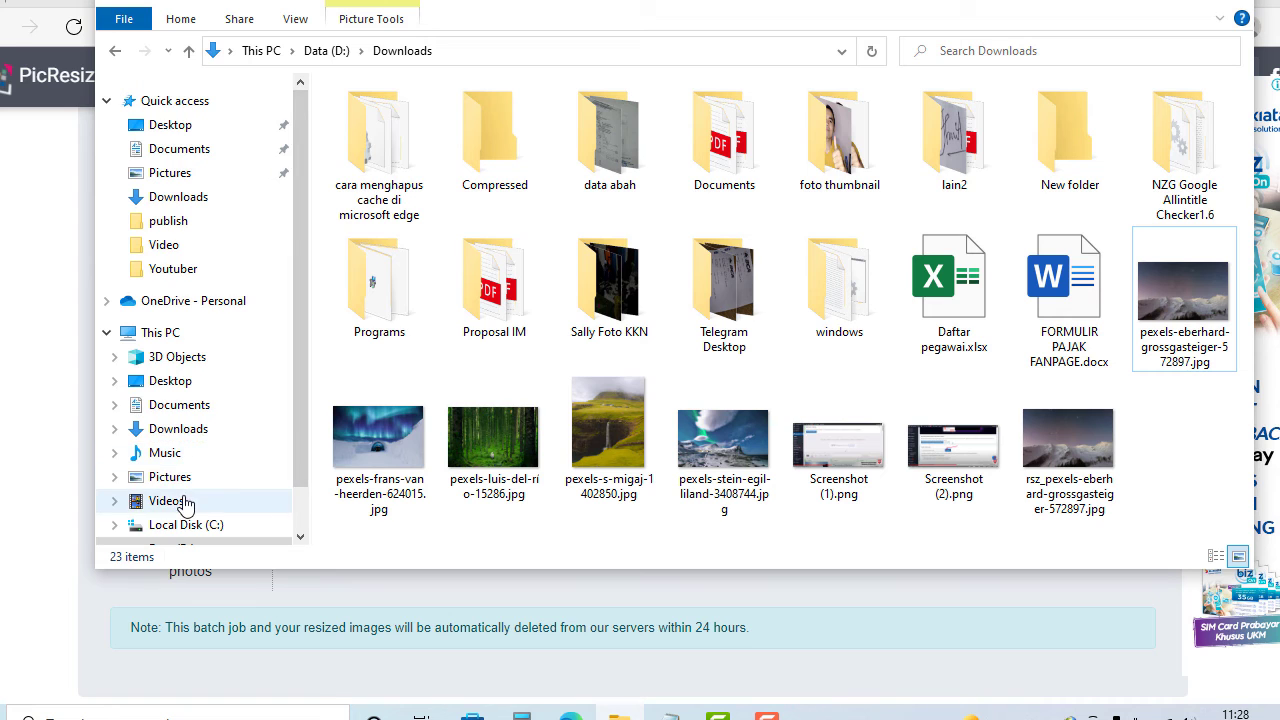
{"action": "scroll", "coordinate": [185, 503], "scroll_direction": "down", "scroll_amount": 1}
{"action": "left_click", "coordinate": [214, 464]}
{"action": "left_click", "coordinate": [202, 492]}
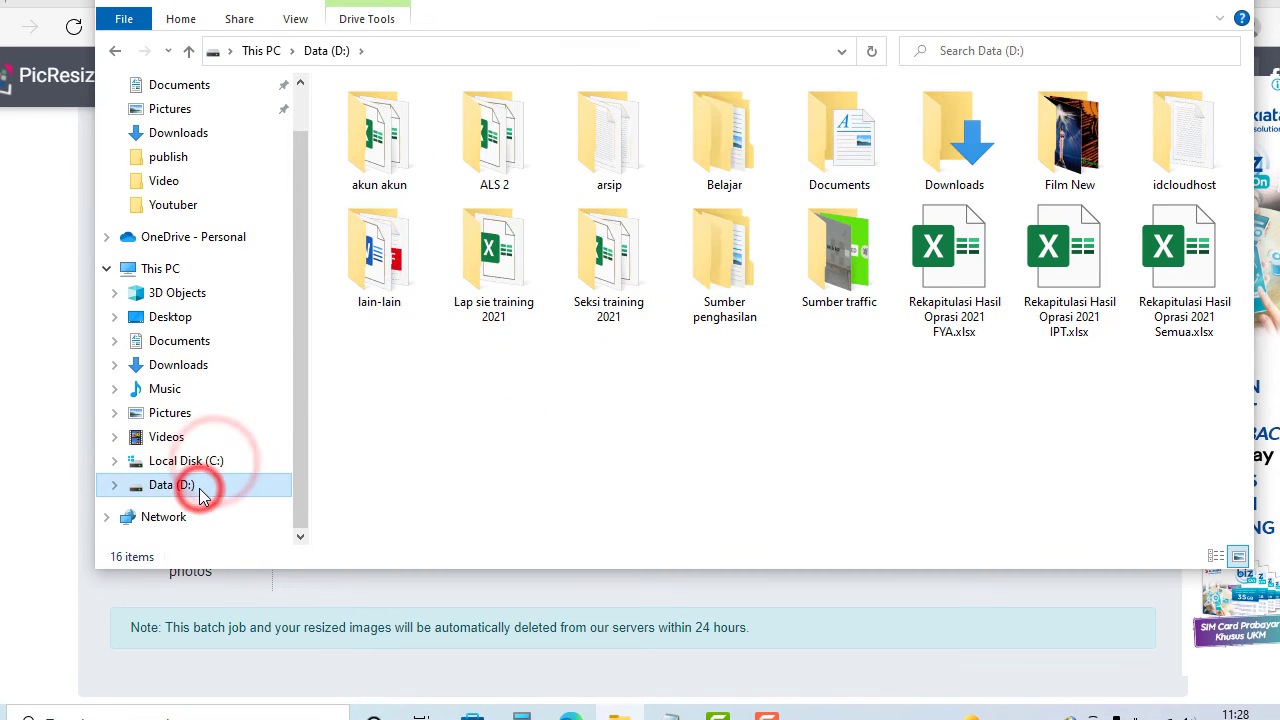
{"action": "double_click", "coordinate": [936, 168]}
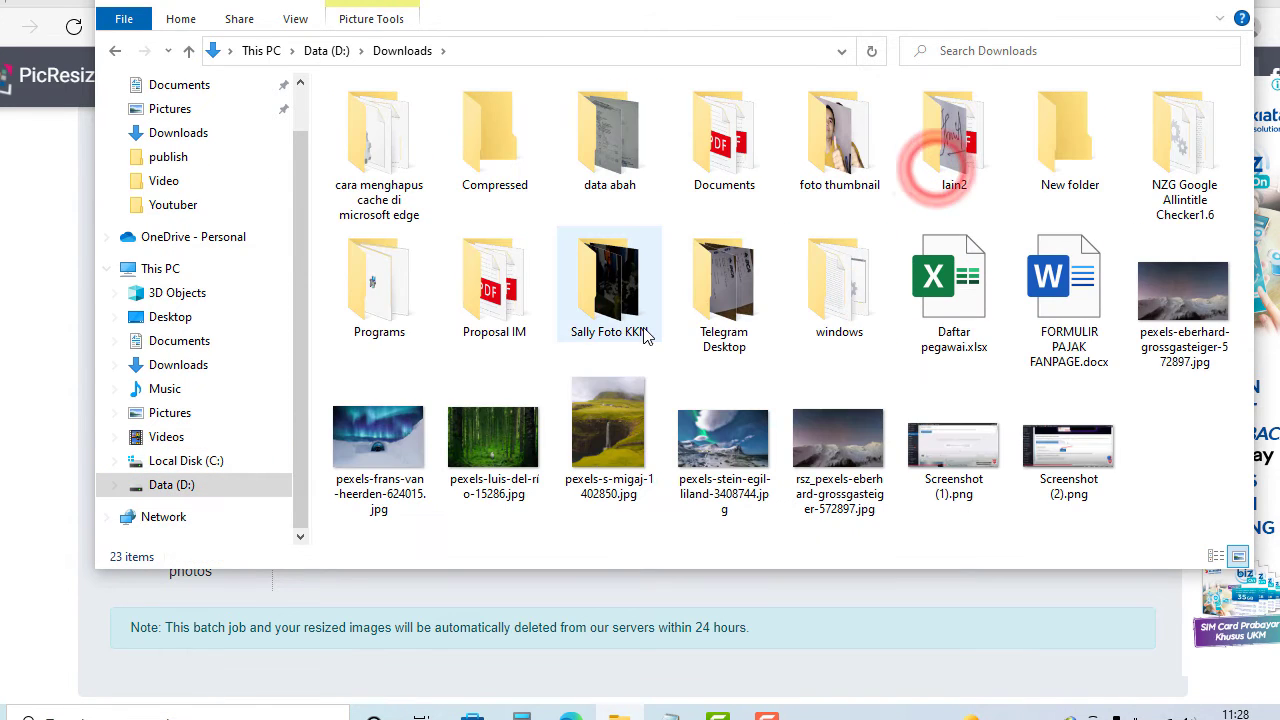
{"action": "double_click", "coordinate": [511, 181]}
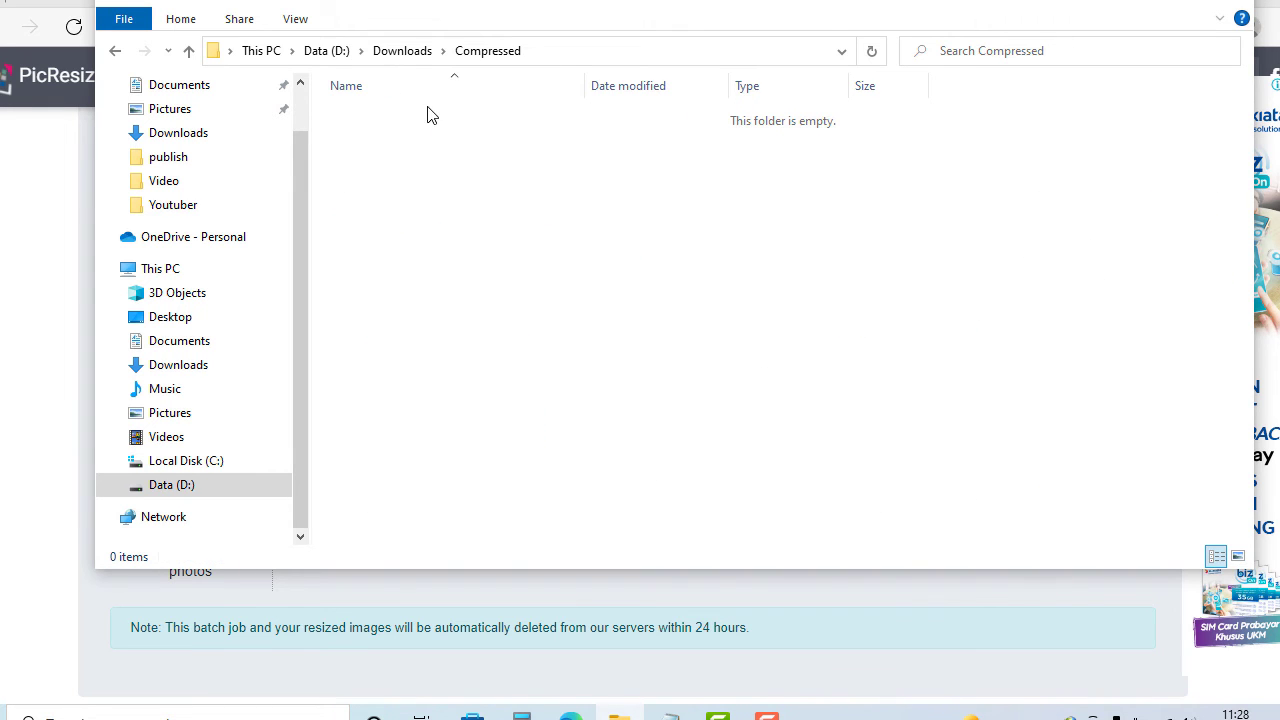
{"action": "left_click", "coordinate": [413, 51]}
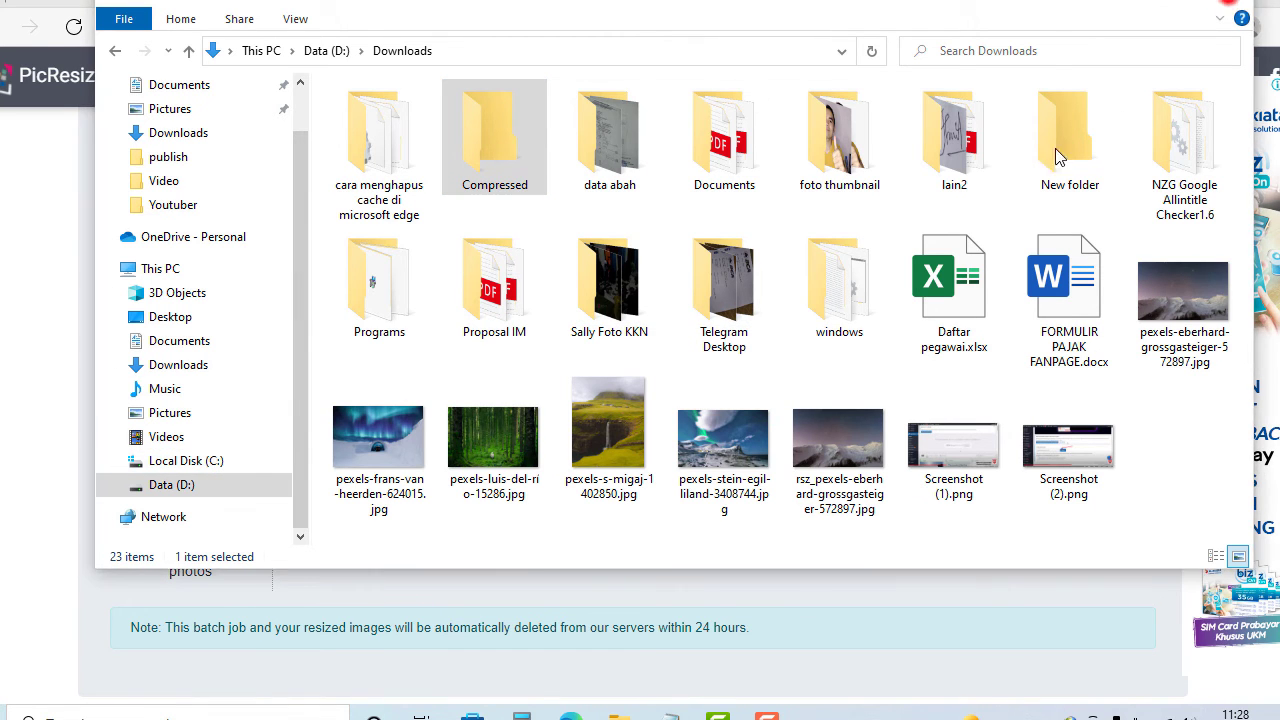
{"action": "key", "text": "alt+Tab"}
{"action": "left_click", "coordinate": [1209, 3]}
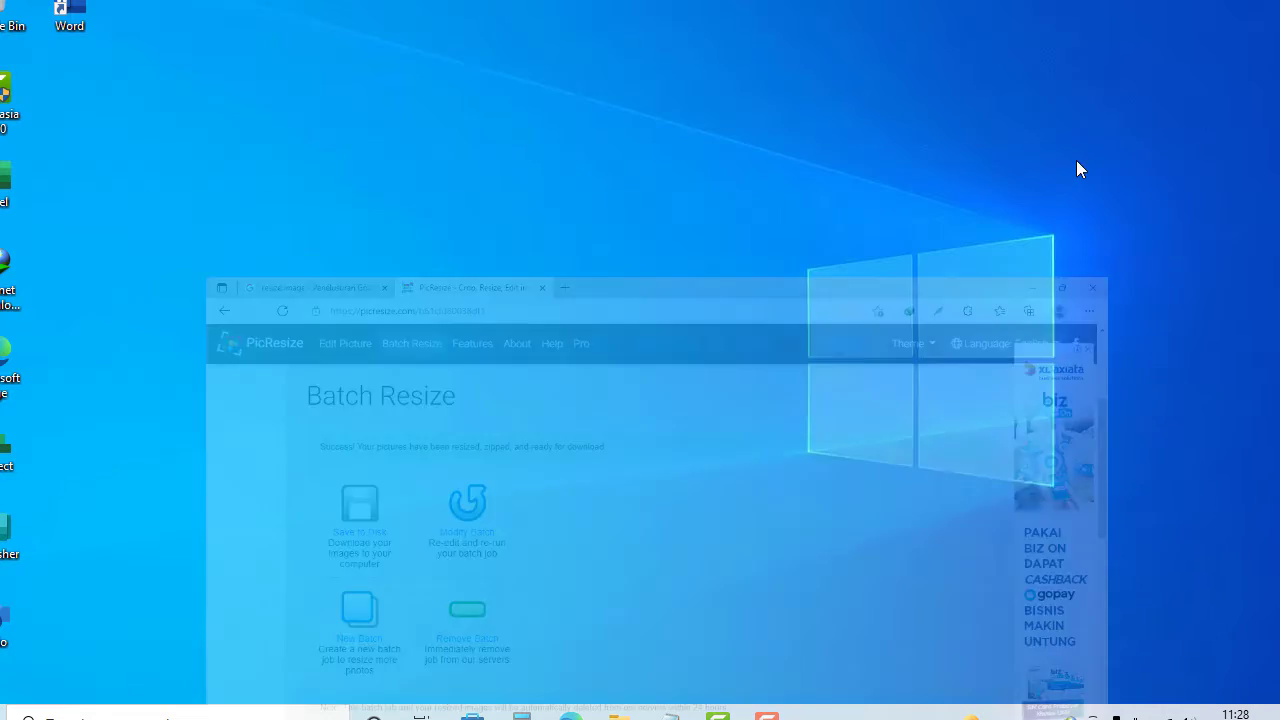
Switch to Internet Download Manager and open the folder containing the most recent resized.zip download.
{"action": "double_click", "coordinate": [22, 300]}
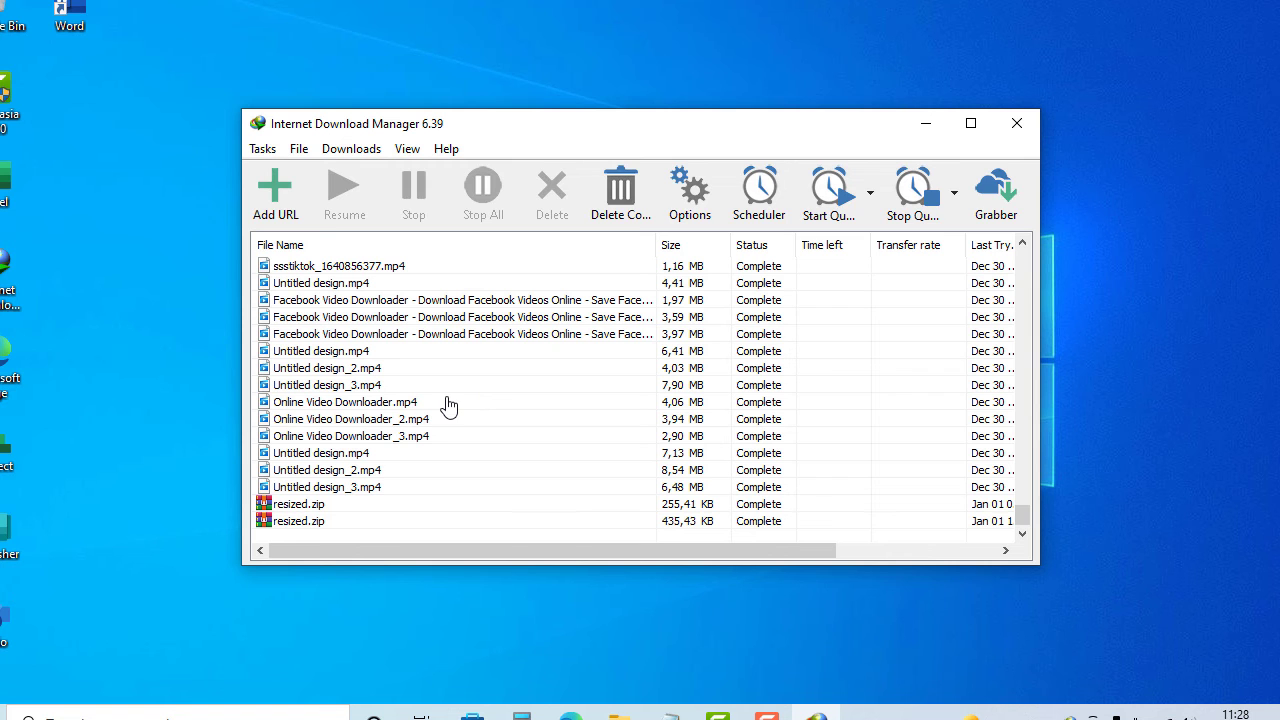
{"action": "right_click", "coordinate": [303, 528]}
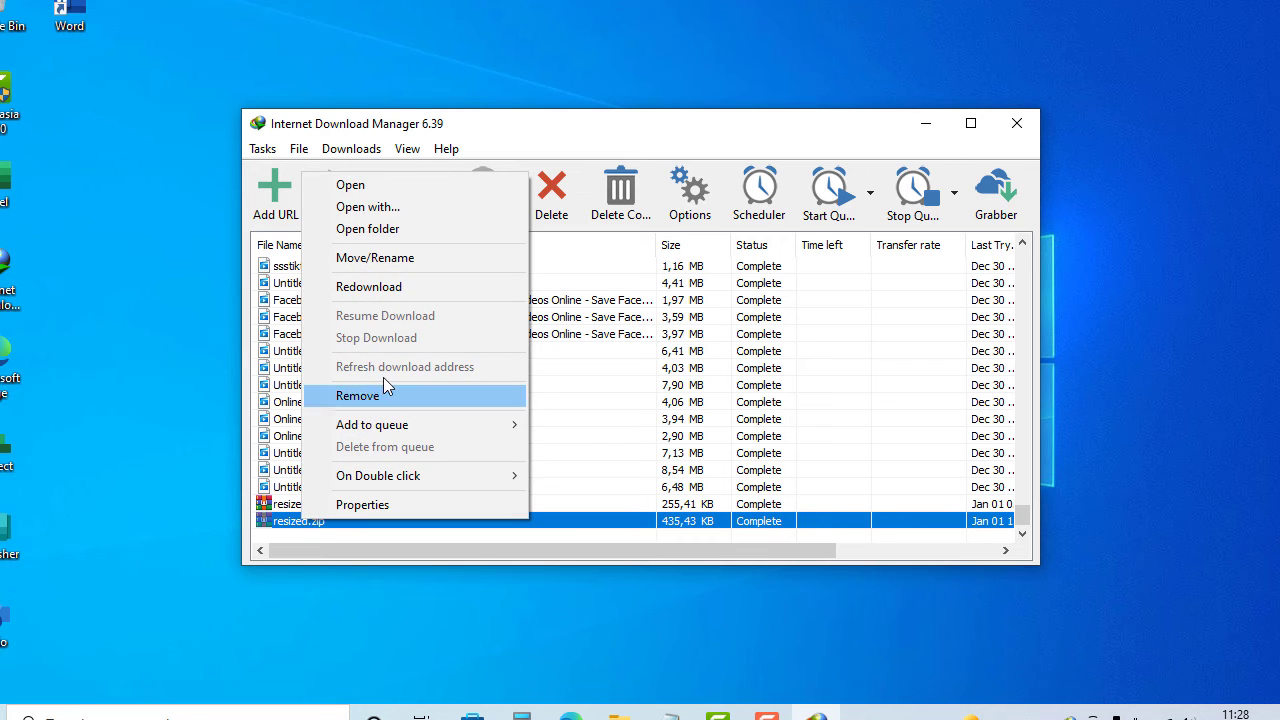
{"action": "left_click", "coordinate": [440, 229]}
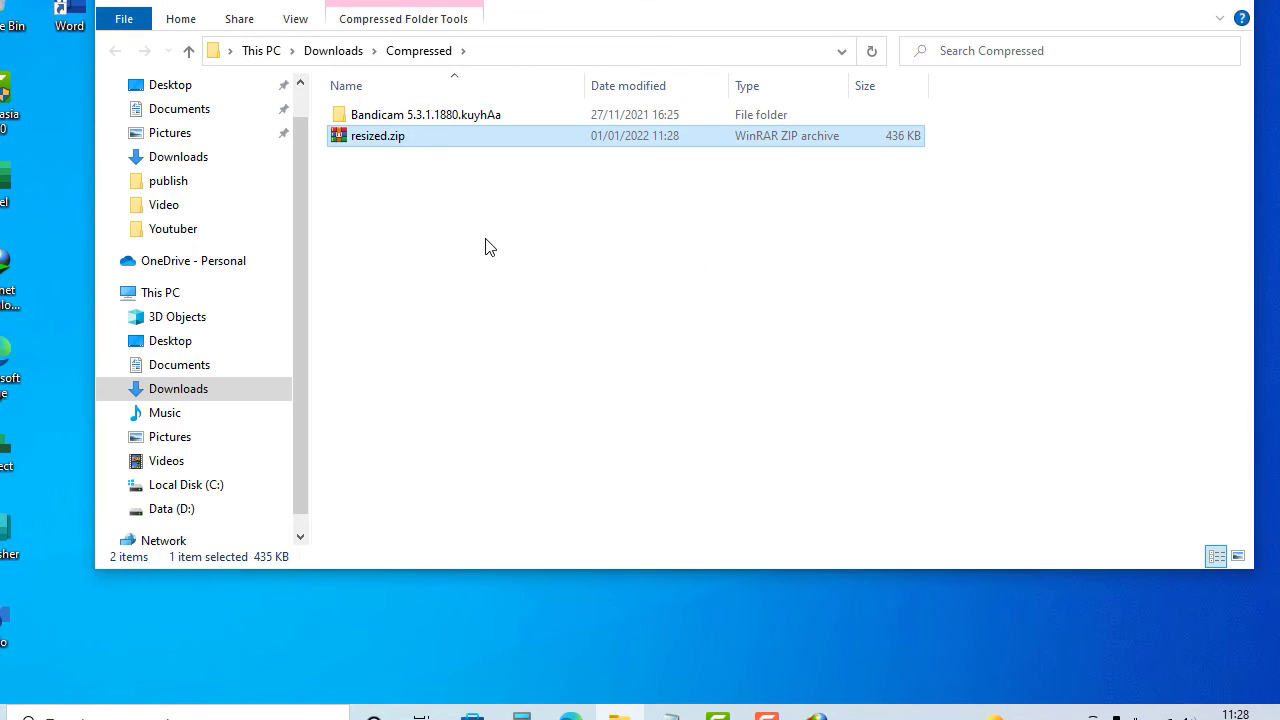
Extract resized.zip to the resized folder inside Downloads\Compressed with Keep broken files enabled.
{"action": "right_click", "coordinate": [349, 140]}
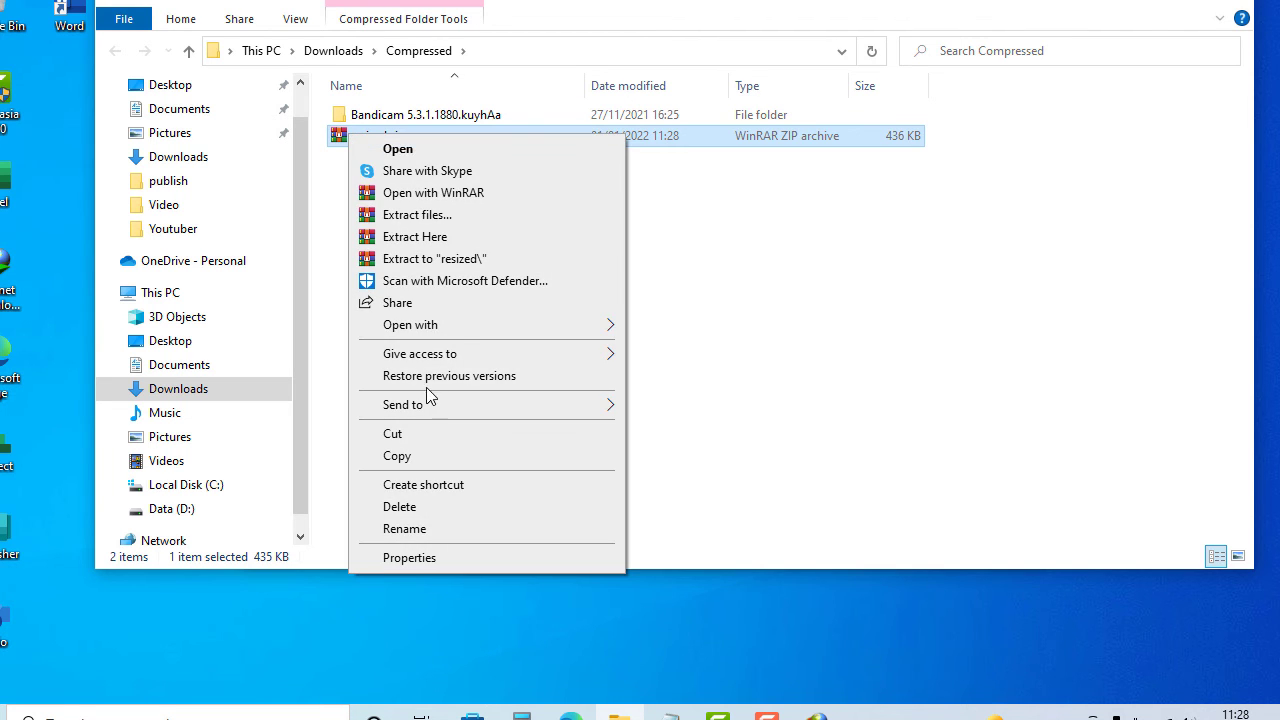
{"action": "left_click", "coordinate": [478, 225]}
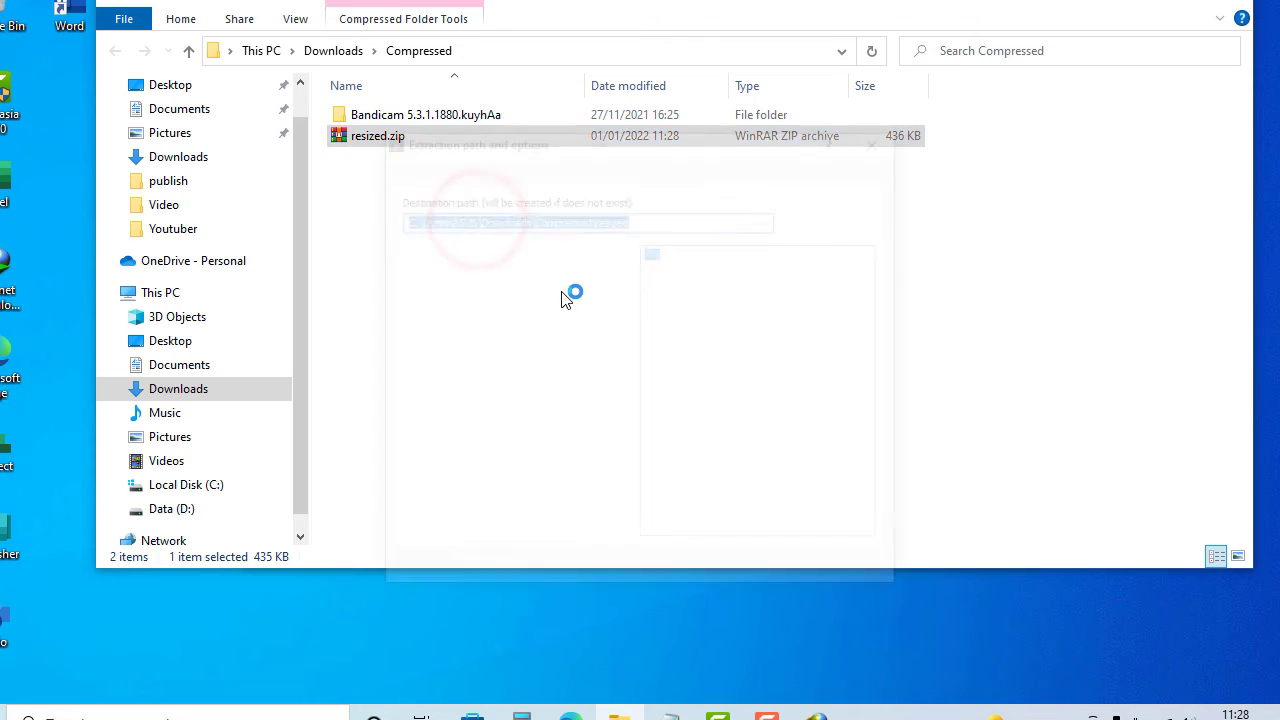
{"action": "left_click", "coordinate": [410, 460]}
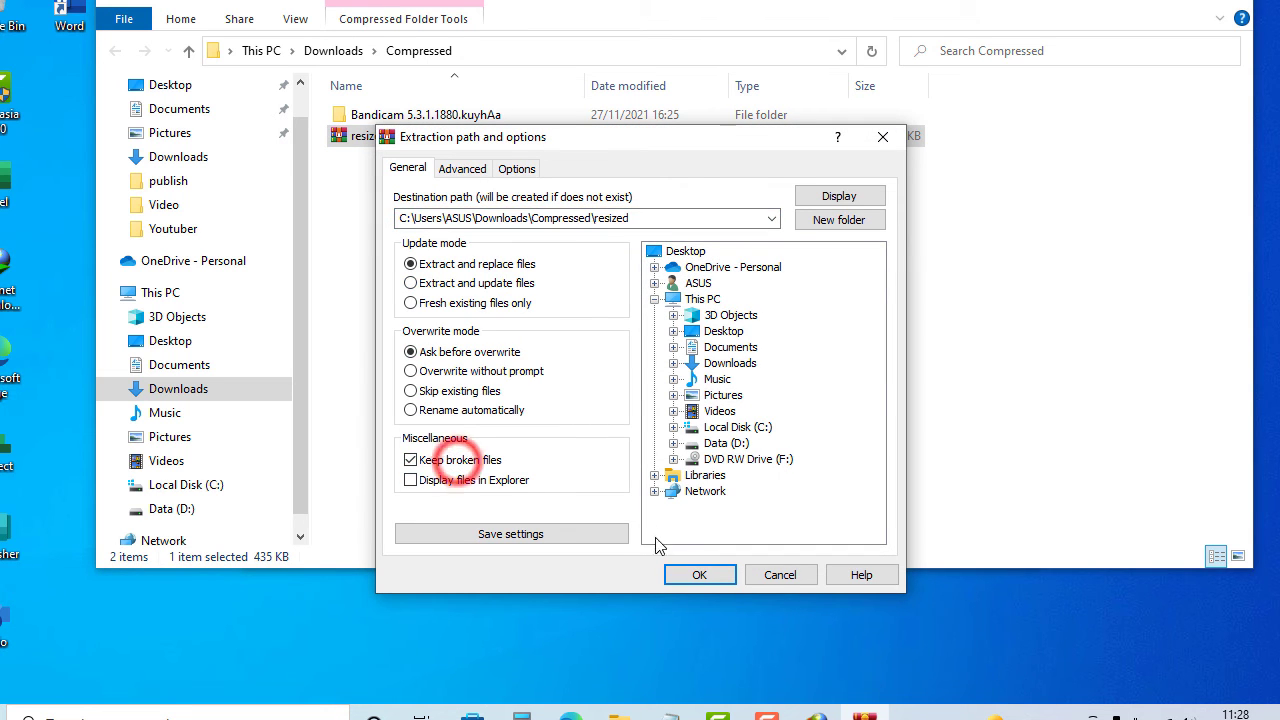
{"action": "left_click", "coordinate": [700, 574]}
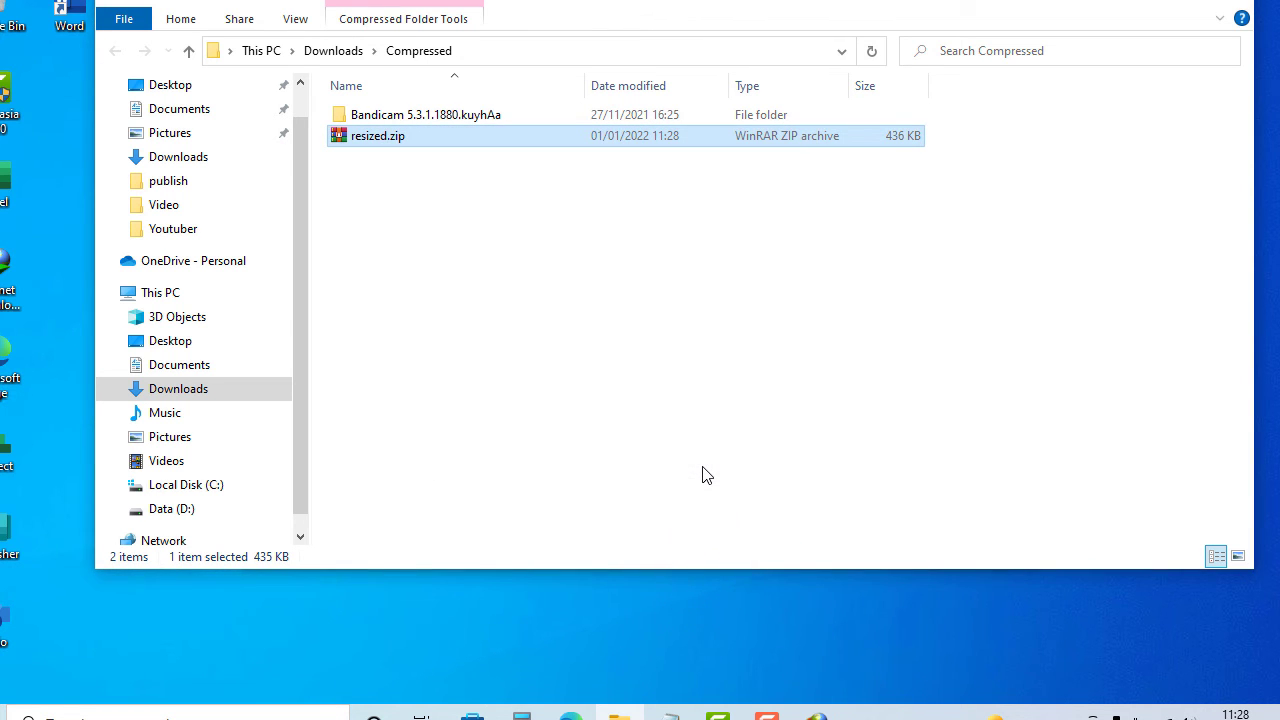
Open the extracted resized folder, view its four photos one after another, and close the photo viewer.
{"action": "double_click", "coordinate": [416, 138]}
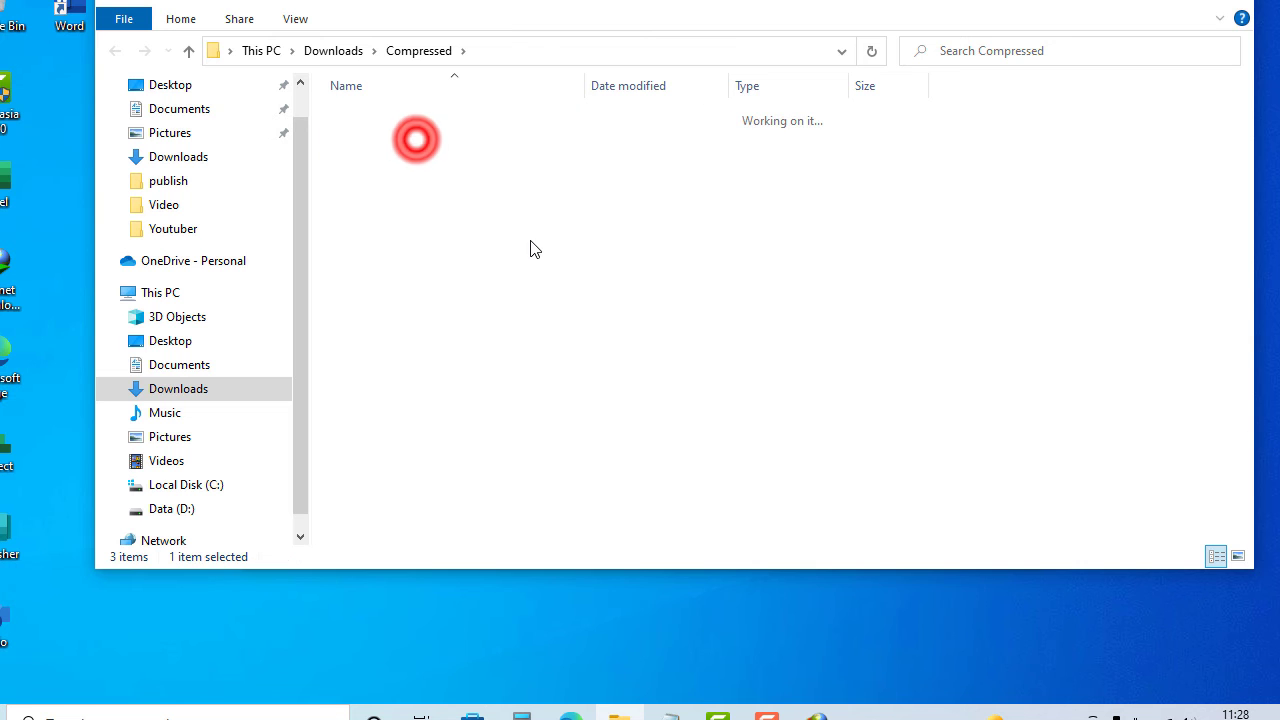
{"action": "double_click", "coordinate": [360, 178]}
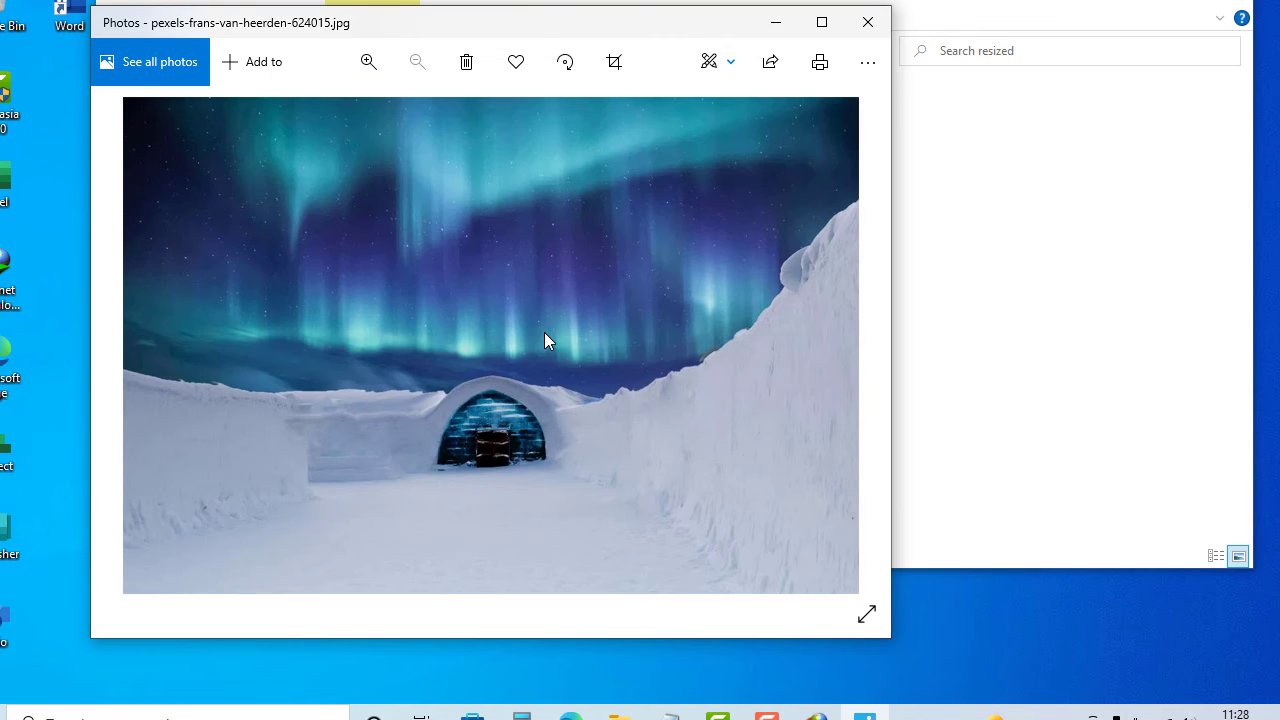
{"action": "left_click", "coordinate": [862, 333]}
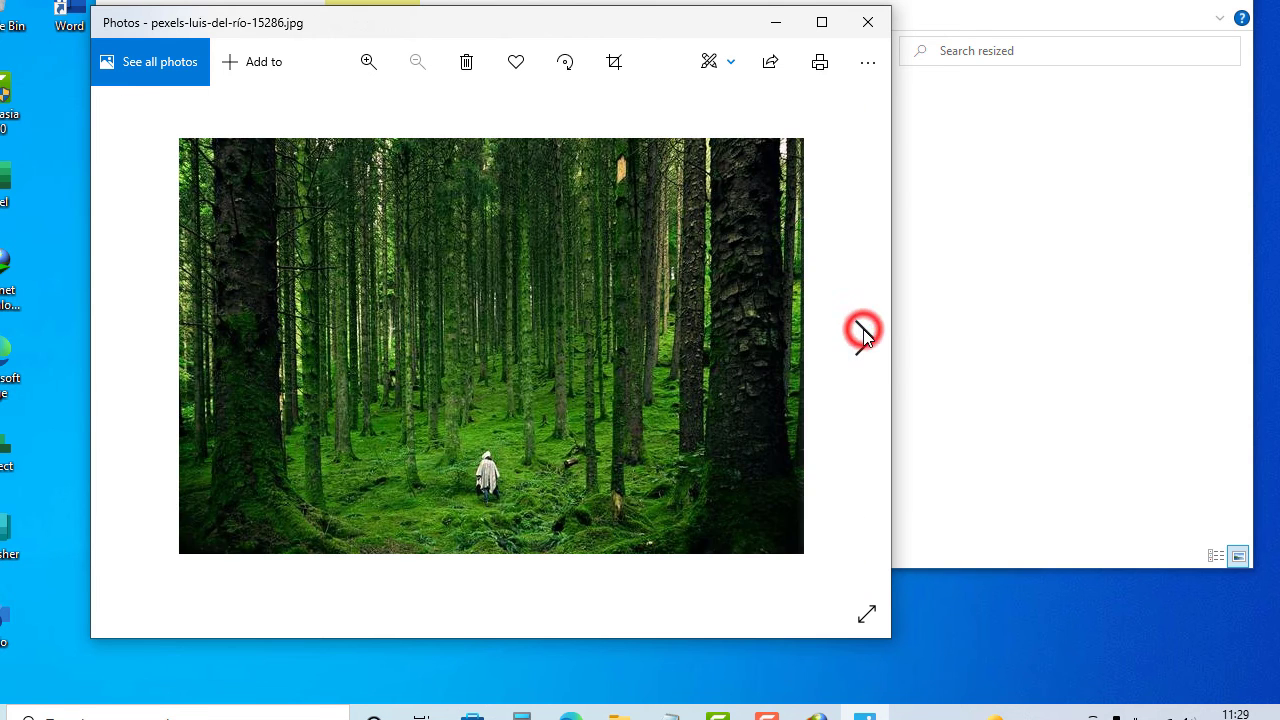
{"action": "left_click", "coordinate": [862, 333]}
{"action": "left_click", "coordinate": [862, 333]}
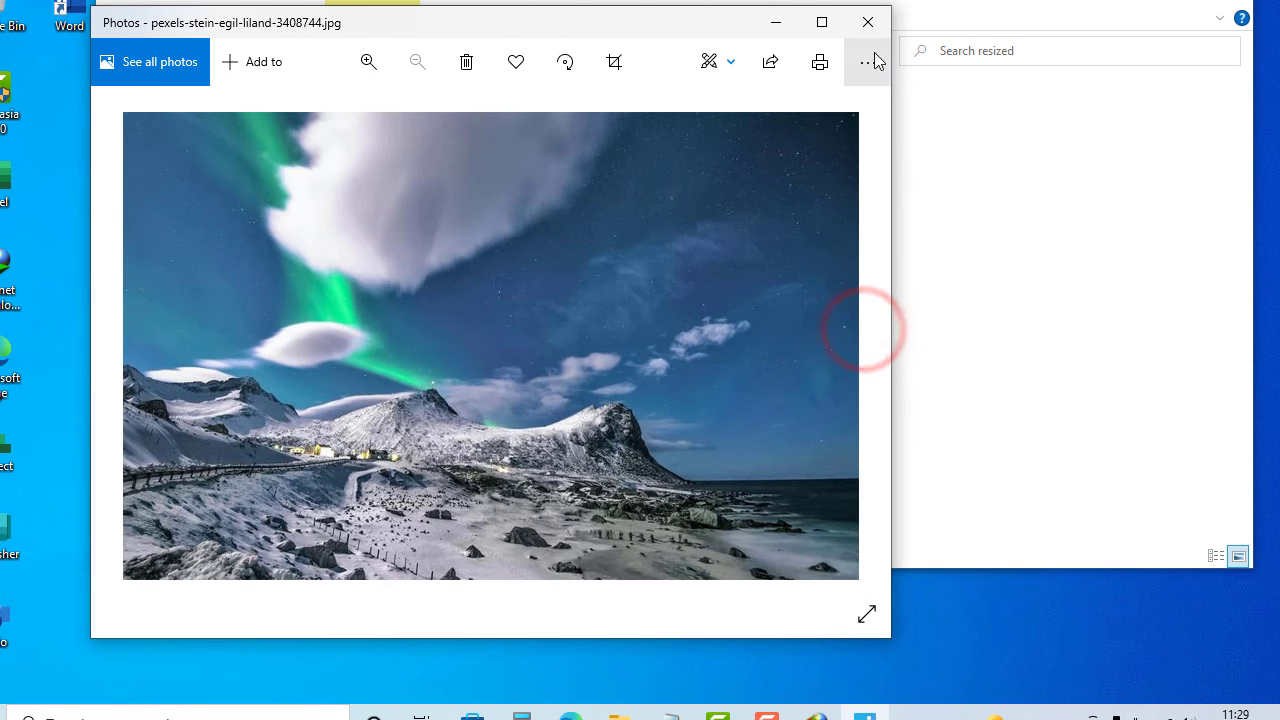
{"action": "left_click", "coordinate": [867, 22]}
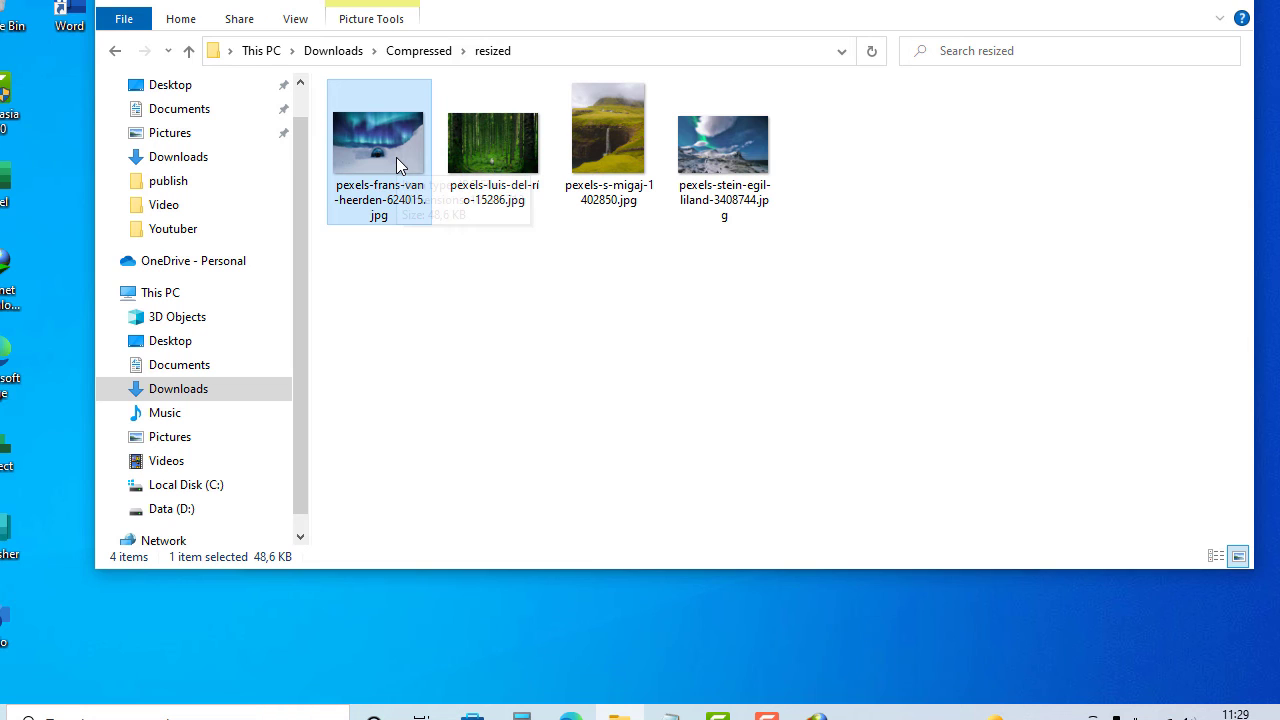
Compare the combined file size of the four resized photos with that of their originals in the Downloads folder on Data (D:).
{"action": "left_click_drag", "start_coordinate": [874, 149], "coordinate": [402, 170]}
{"action": "left_click", "coordinate": [460, 364]}
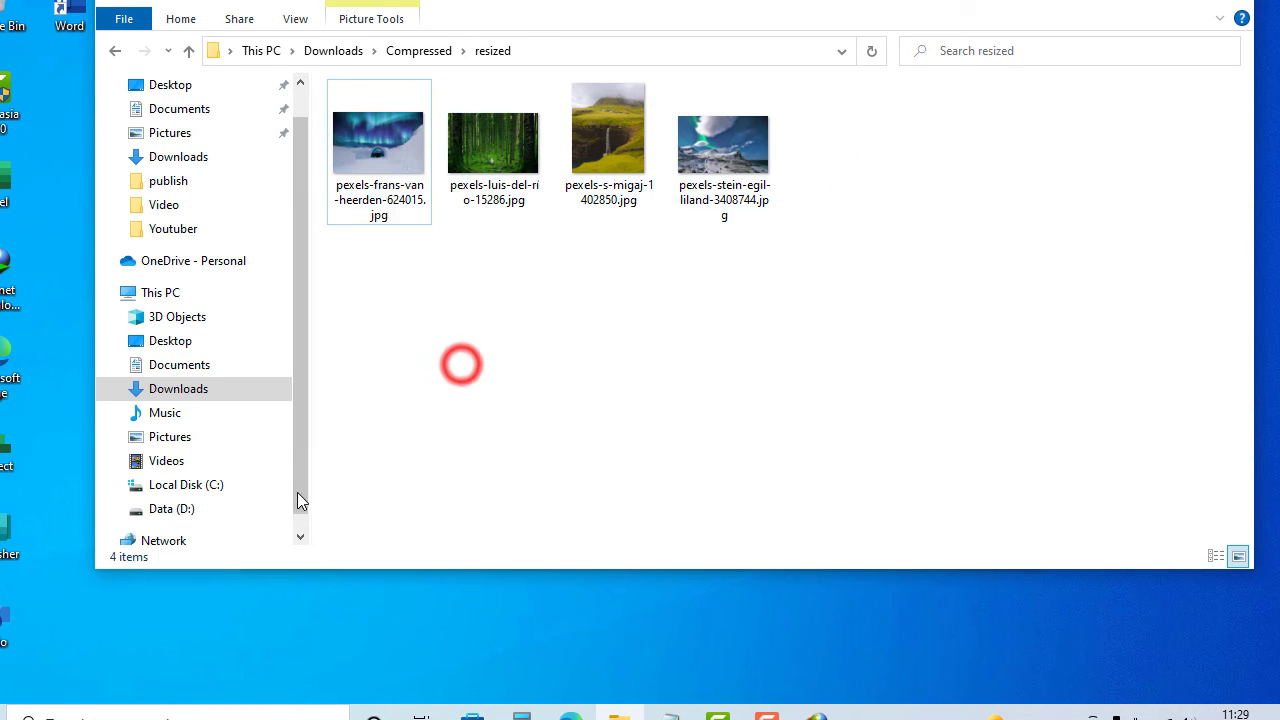
{"action": "left_click", "coordinate": [254, 510]}
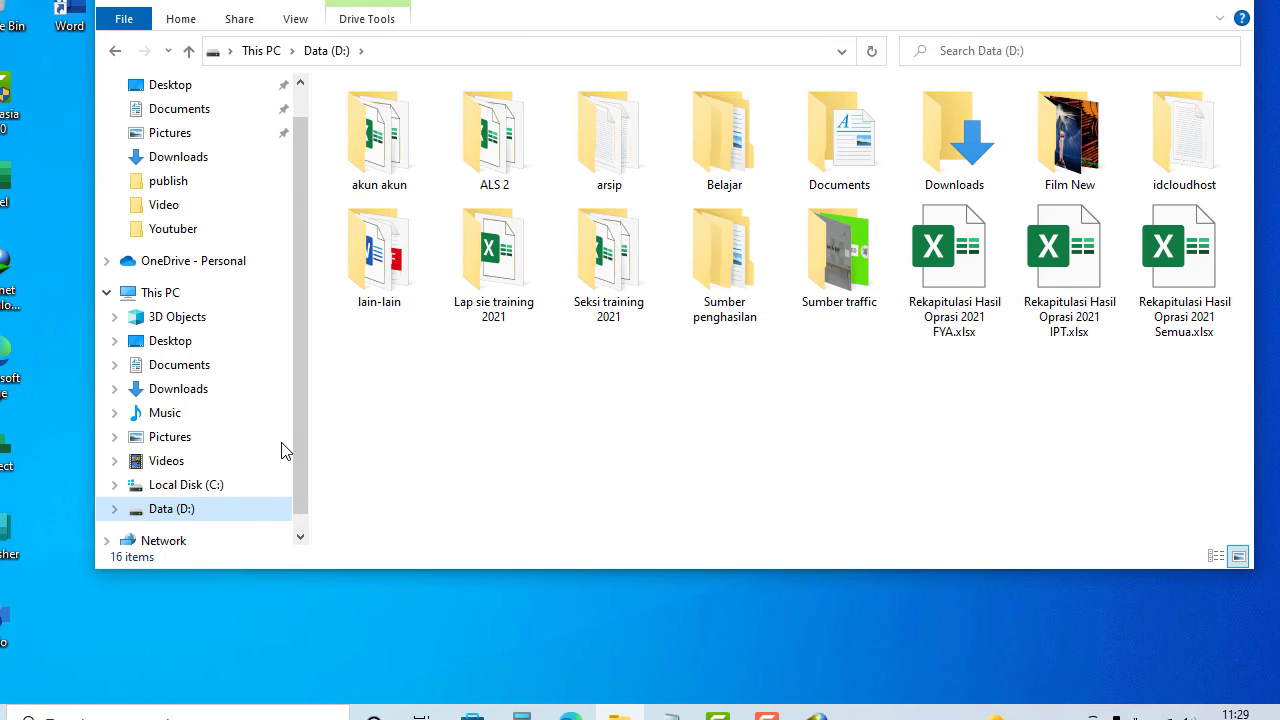
{"action": "double_click", "coordinate": [936, 161]}
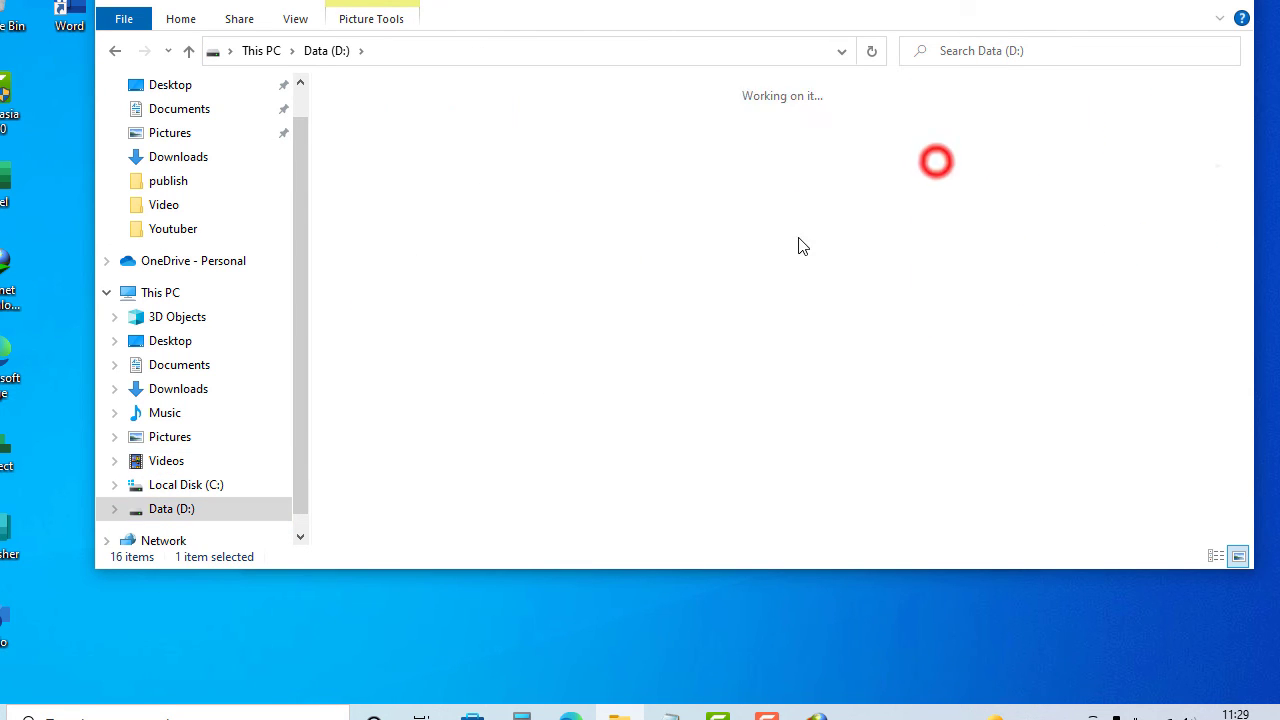
{"action": "left_click", "coordinate": [378, 438]}
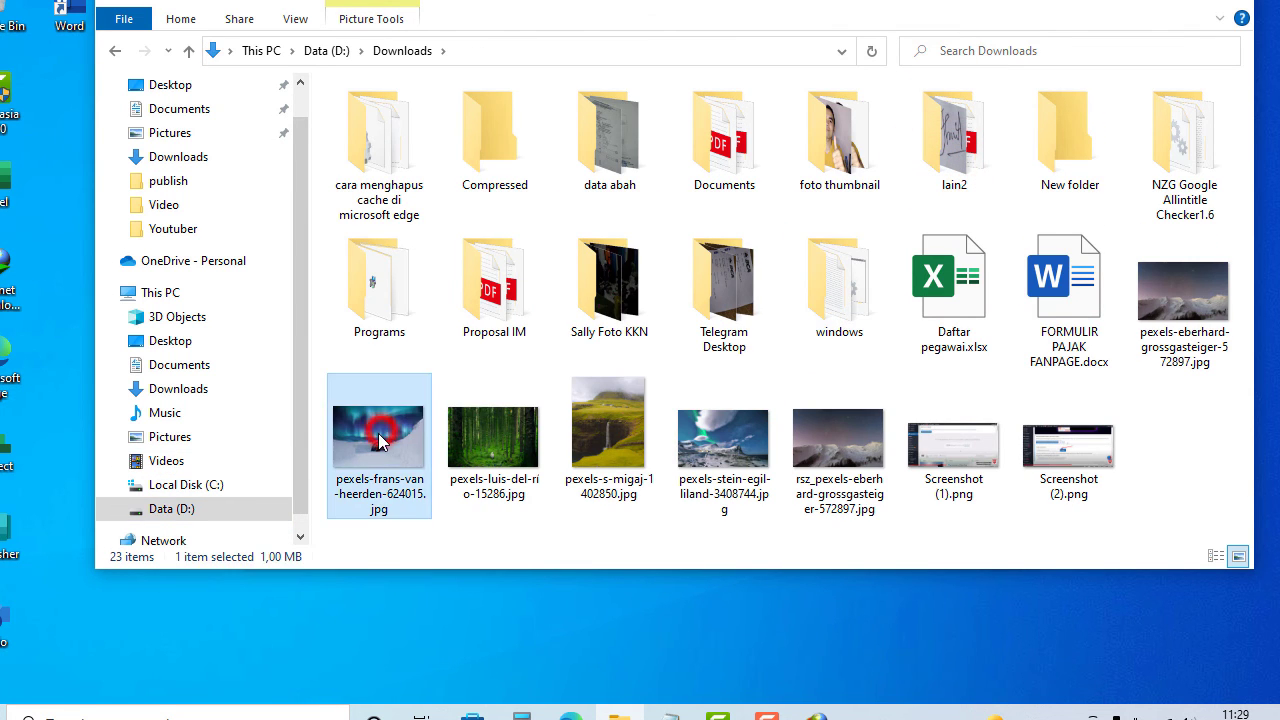
{"action": "key", "text": "shift+Right"}
{"action": "key", "text": "shift+Right"}
{"action": "key", "text": "shift+Right"}
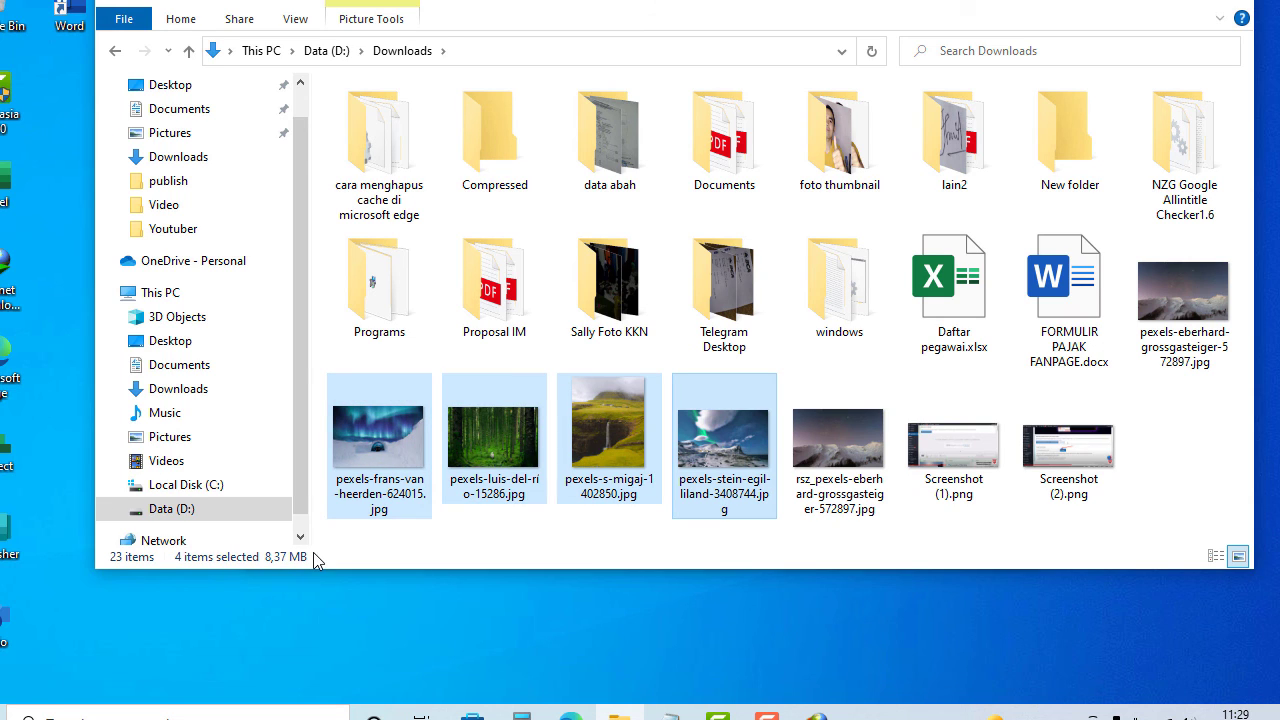
{"action": "left_click", "coordinate": [460, 540]}
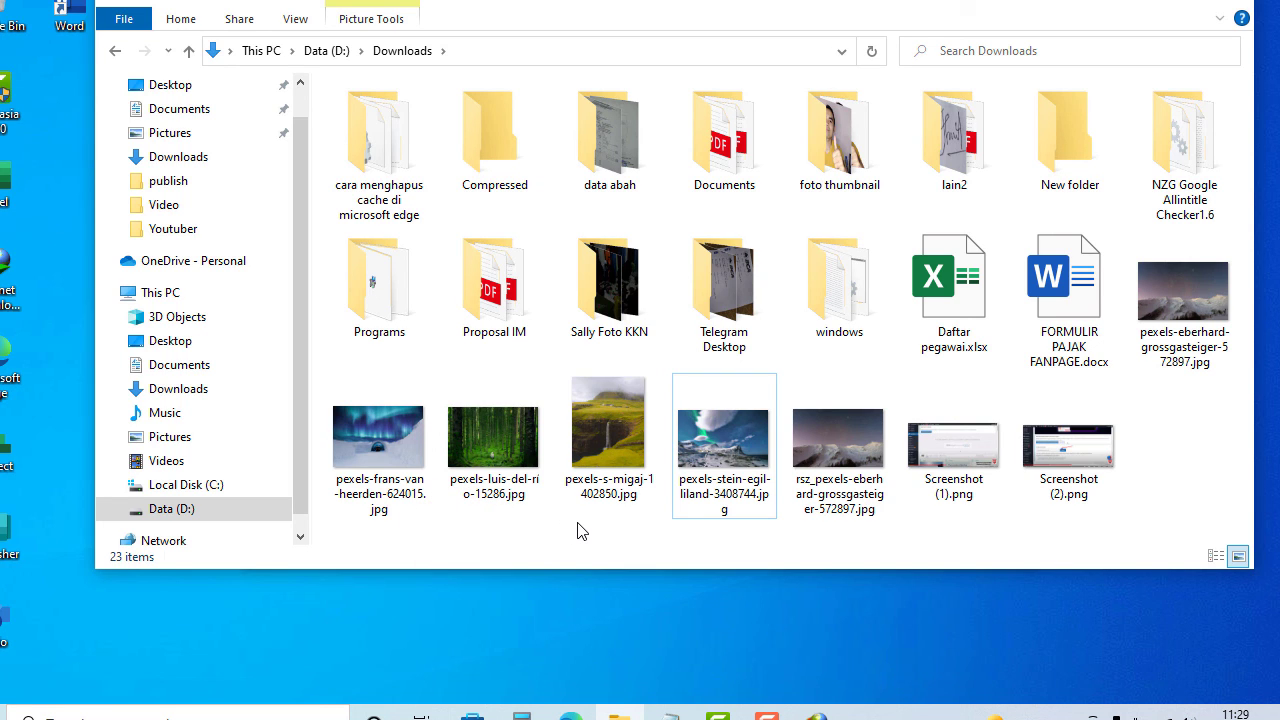
{"action": "mouse_move", "coordinate": [600, 457]}
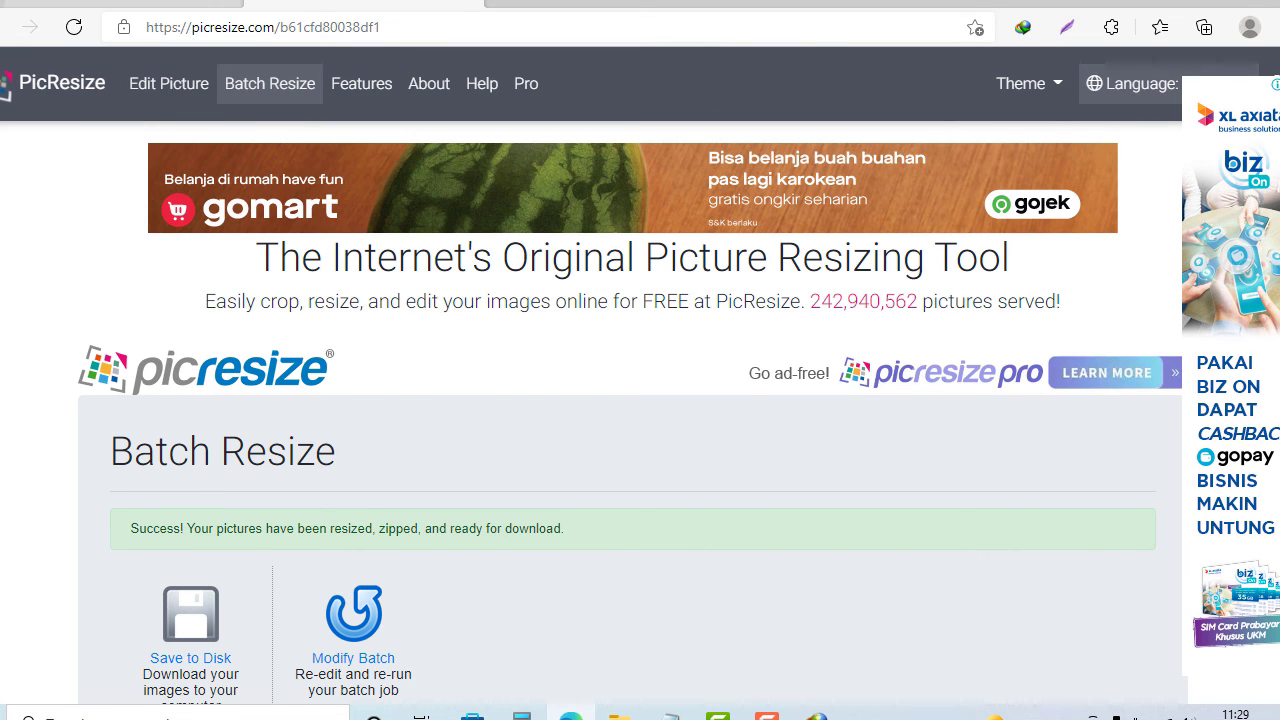
{"action": "left_click", "coordinate": [120, 4]}
{"action": "left_click", "coordinate": [270, 4]}
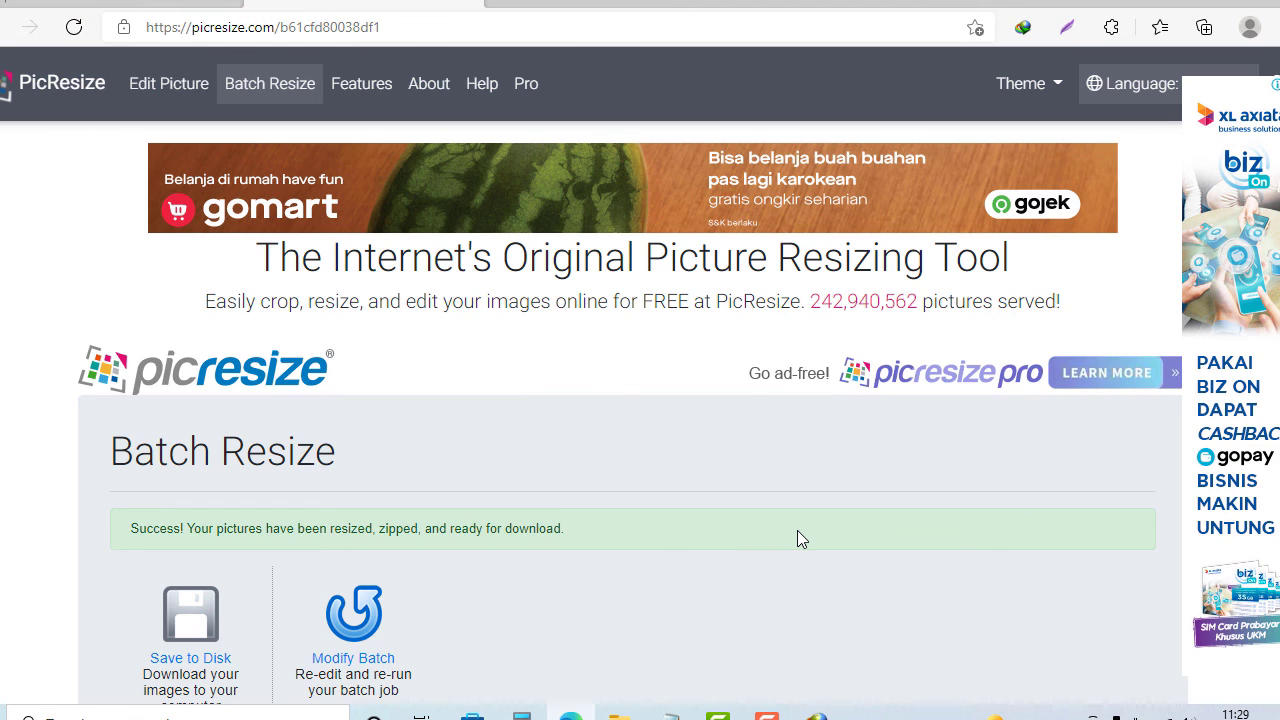